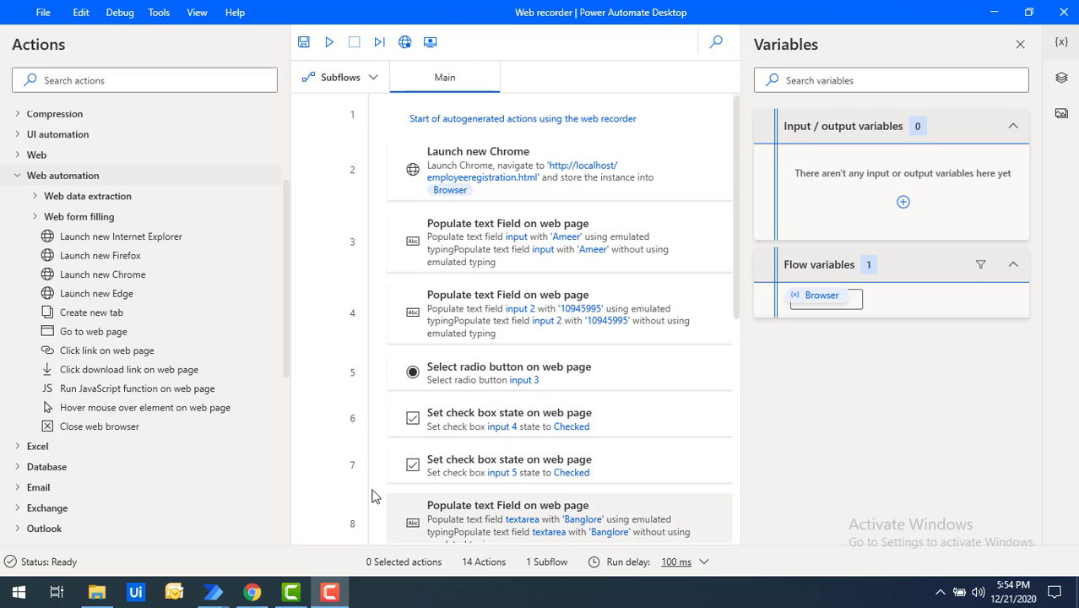
pyautogui.click(252, 592)
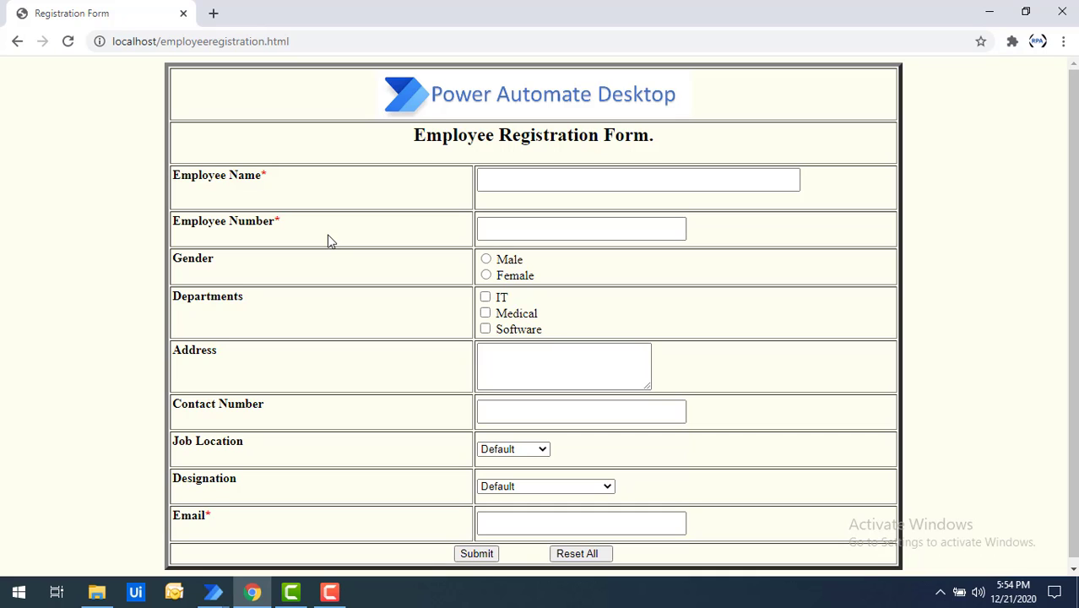
pyautogui.click(254, 42)
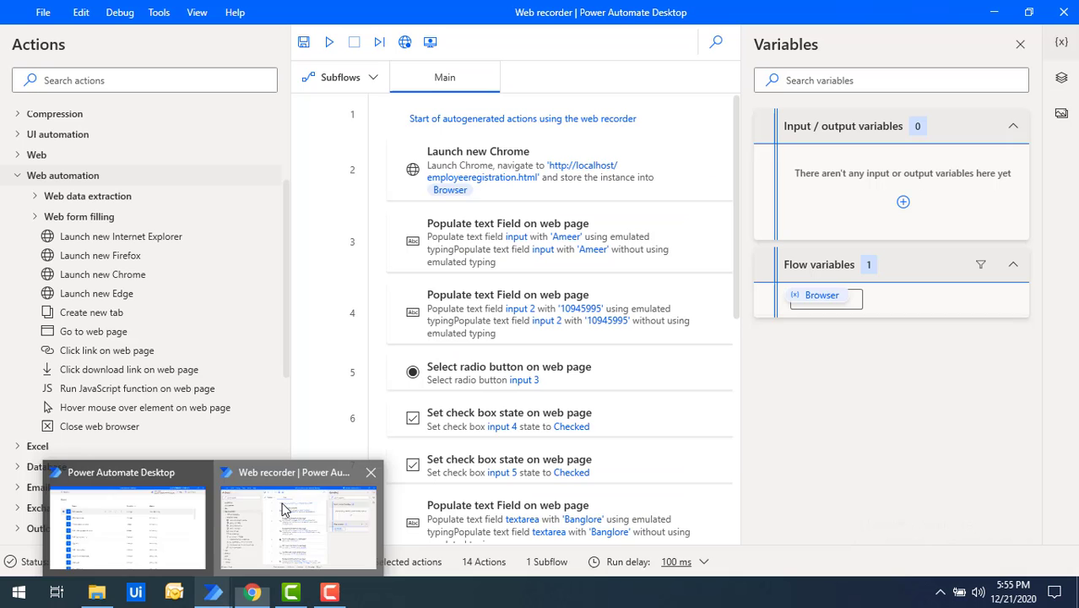
pyautogui.click(283, 562)
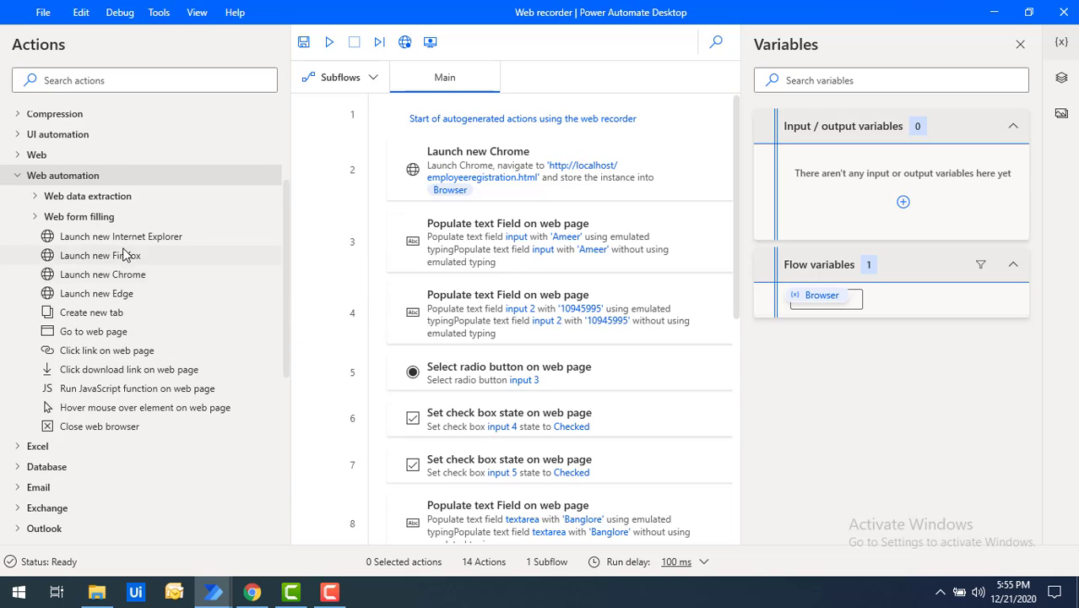
# Expand the Web form filling actions, then bring Chrome's Employee Registration Form forward
pyautogui.click(37, 219)
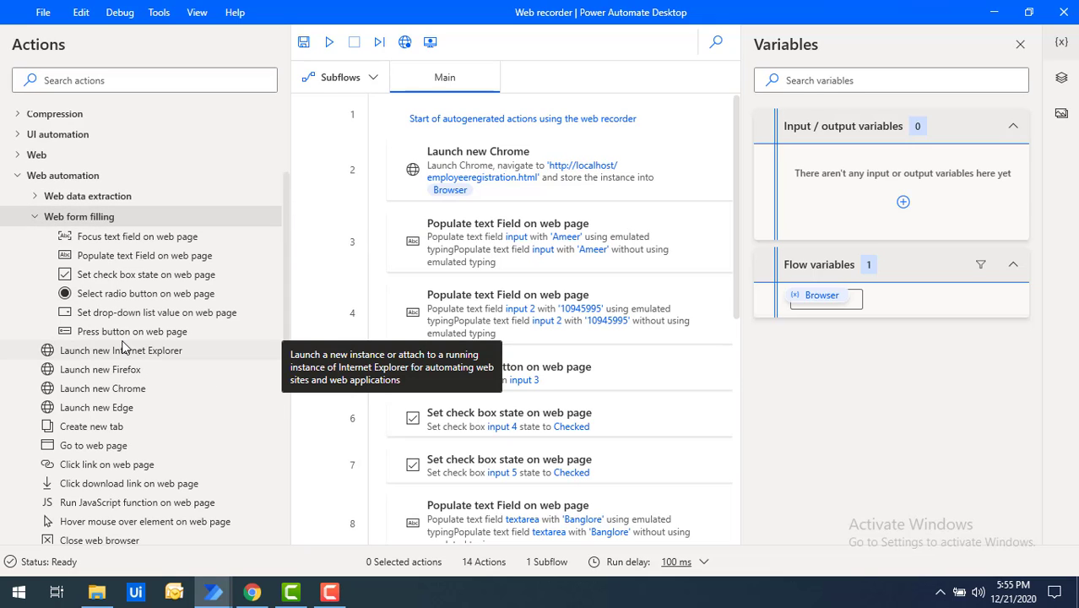
pyautogui.click(252, 592)
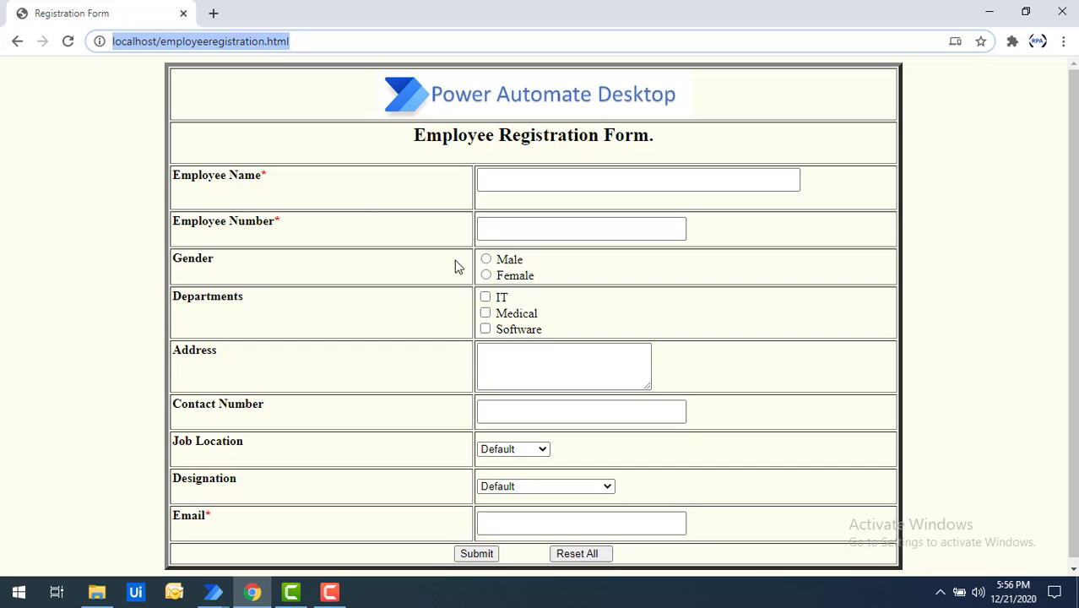
# Inspect the empty Employee Name, Employee Number and Address fields of the registration form
pyautogui.click(493, 181)
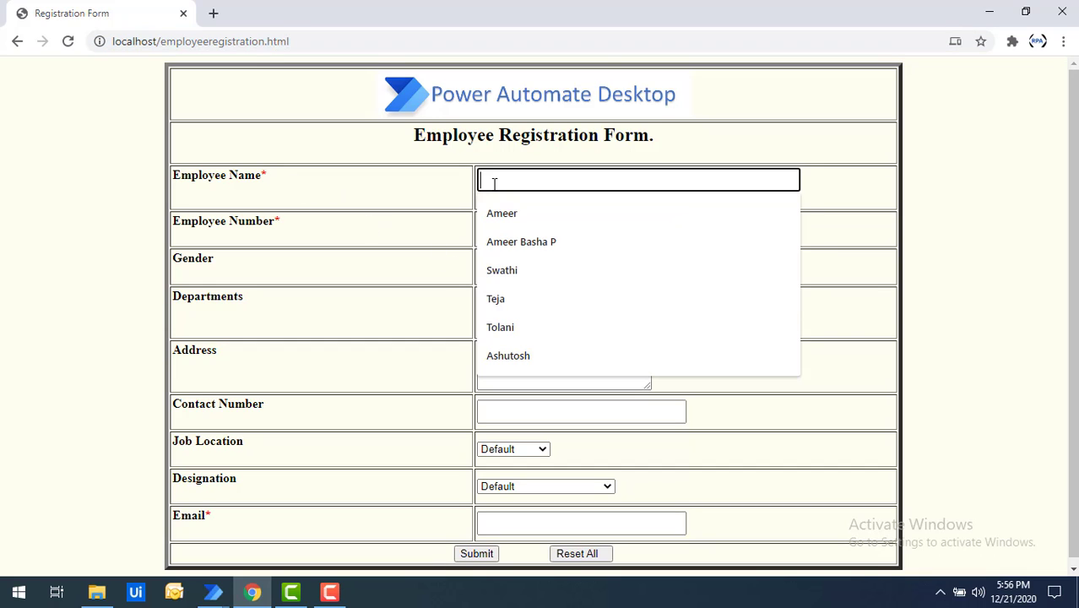
pyautogui.click(438, 189)
pyautogui.click(563, 225)
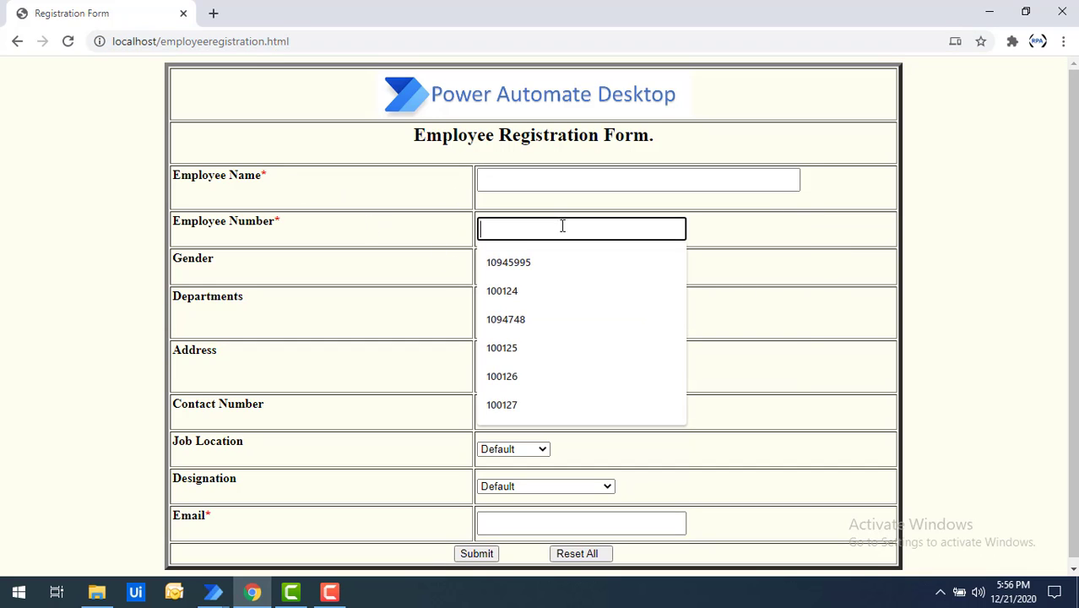
pyautogui.click(434, 271)
pyautogui.click(499, 355)
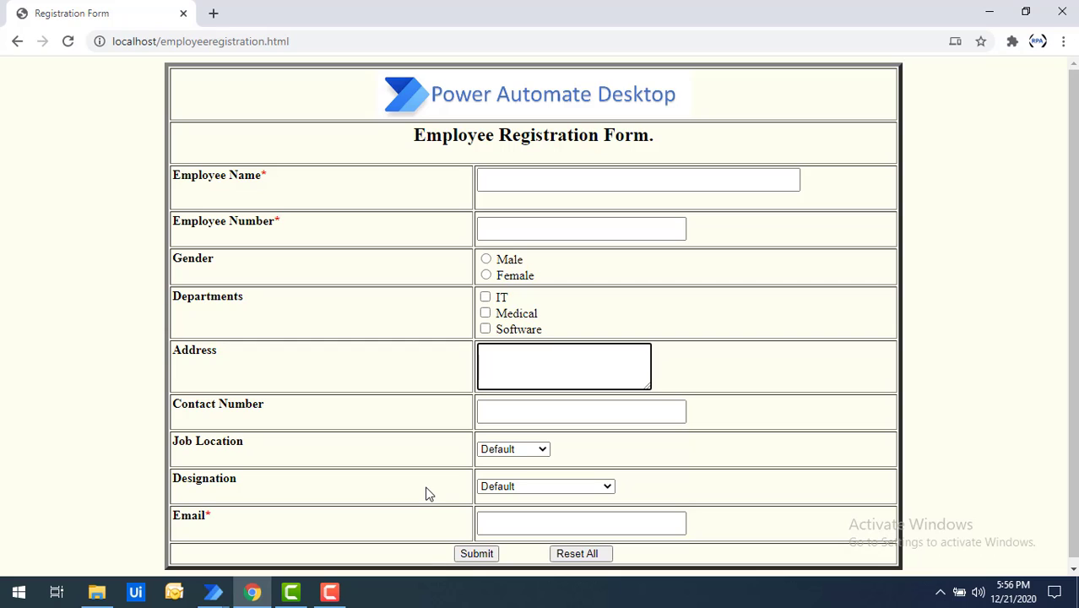
pyautogui.click(531, 187)
pyautogui.click(442, 293)
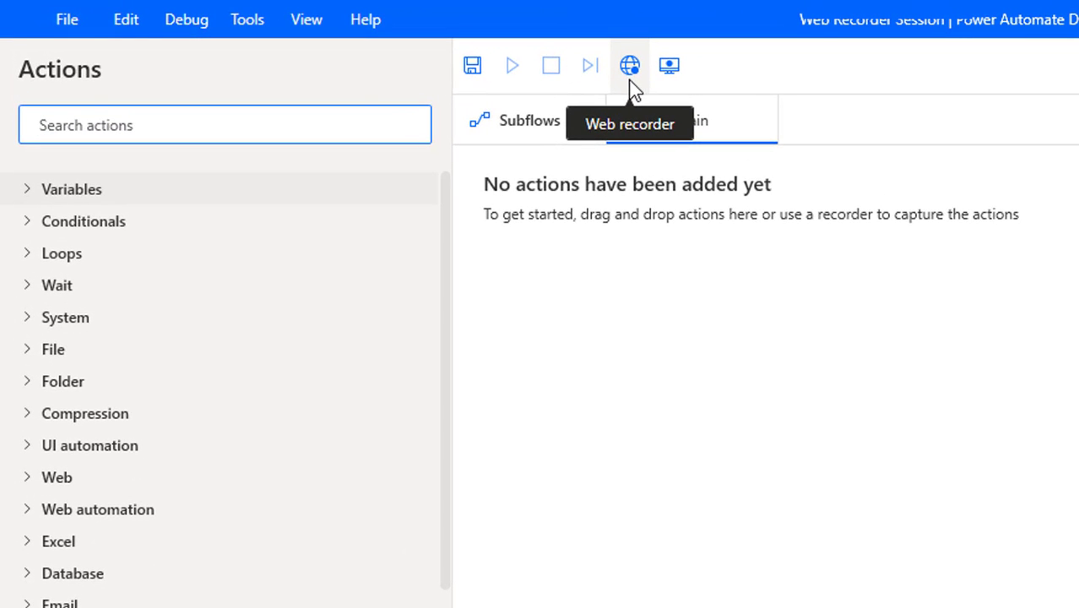
# Show the Tools > Browser extensions submenu listing Microsoft Edge, Google Chrome and Firefox
pyautogui.click(242, 27)
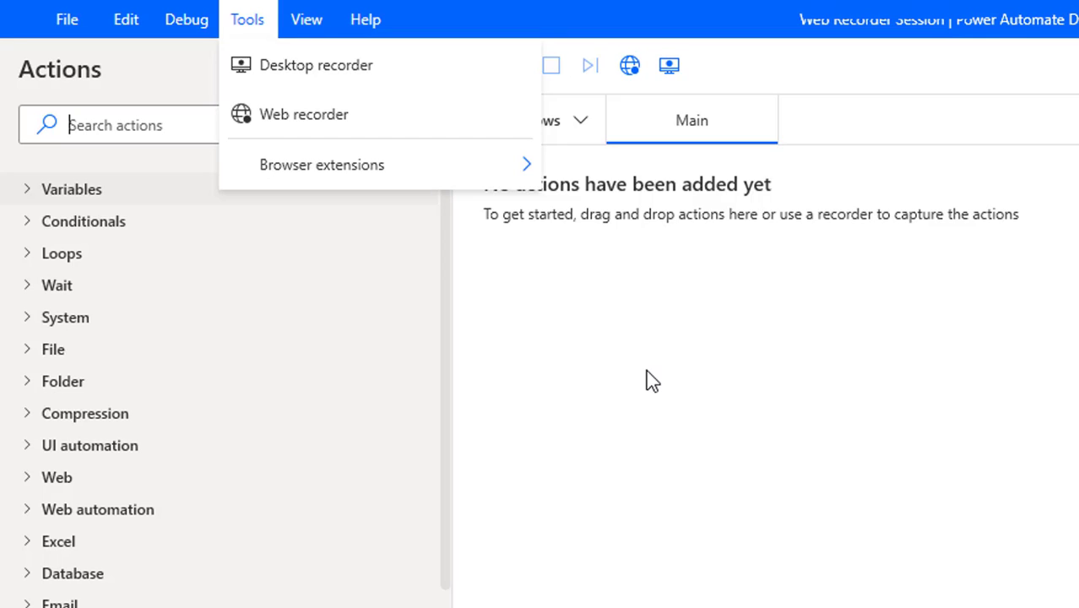
pyautogui.click(836, 581)
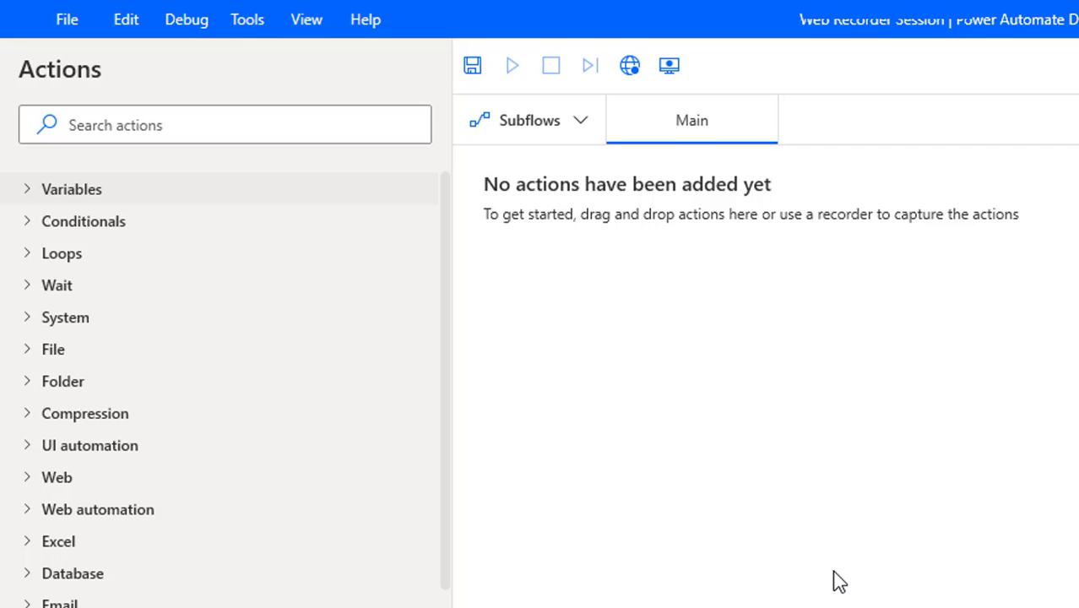
pyautogui.click(247, 27)
pyautogui.moveTo(271, 169)
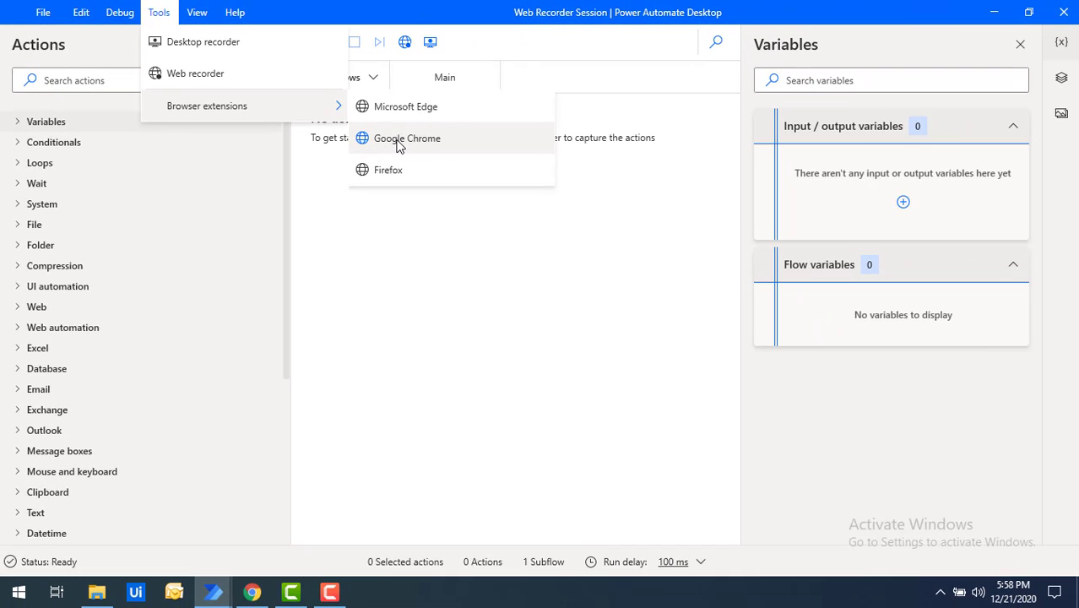
# Choose Google Chrome to reach the Microsoft Power Automate extension's Web Store page
pyautogui.click(399, 139)
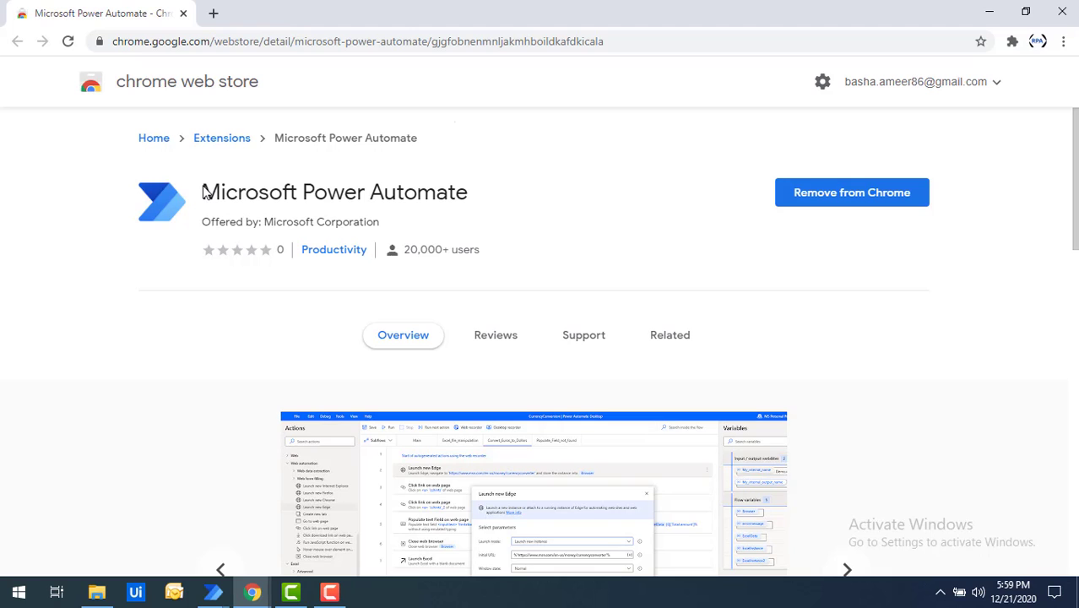
# Open Manage extensions from Chrome's Extensions toolbar menu
pyautogui.tripleClick(473, 203)
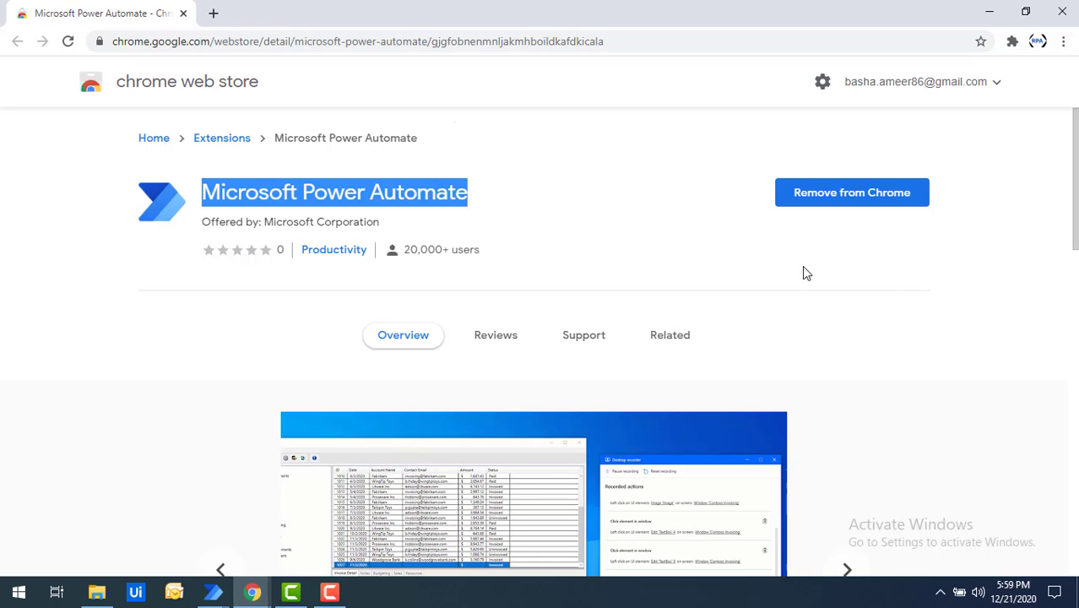
pyautogui.click(1014, 43)
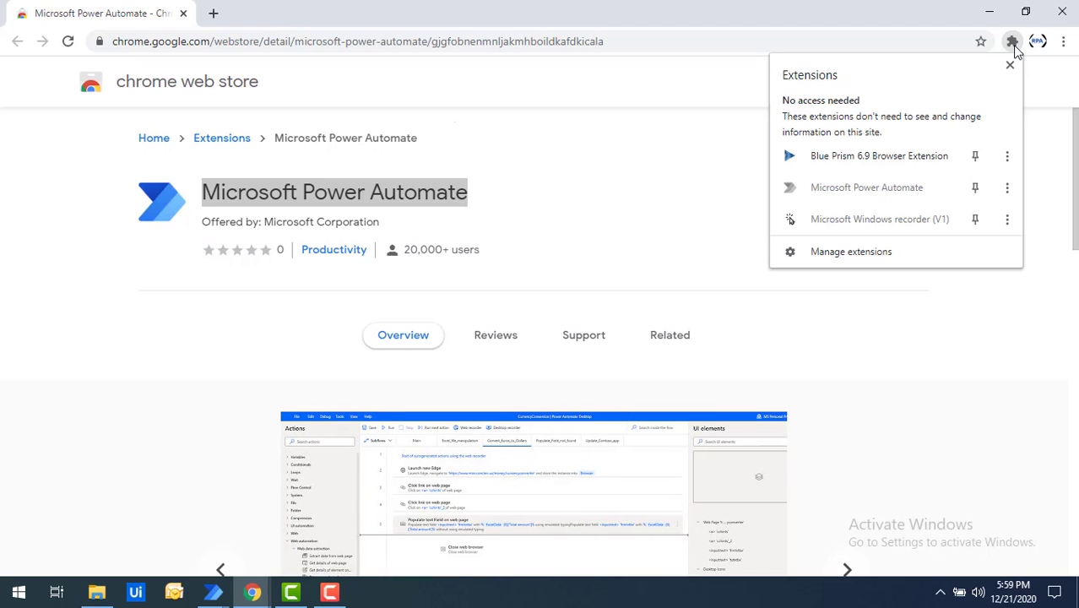
pyautogui.click(1013, 42)
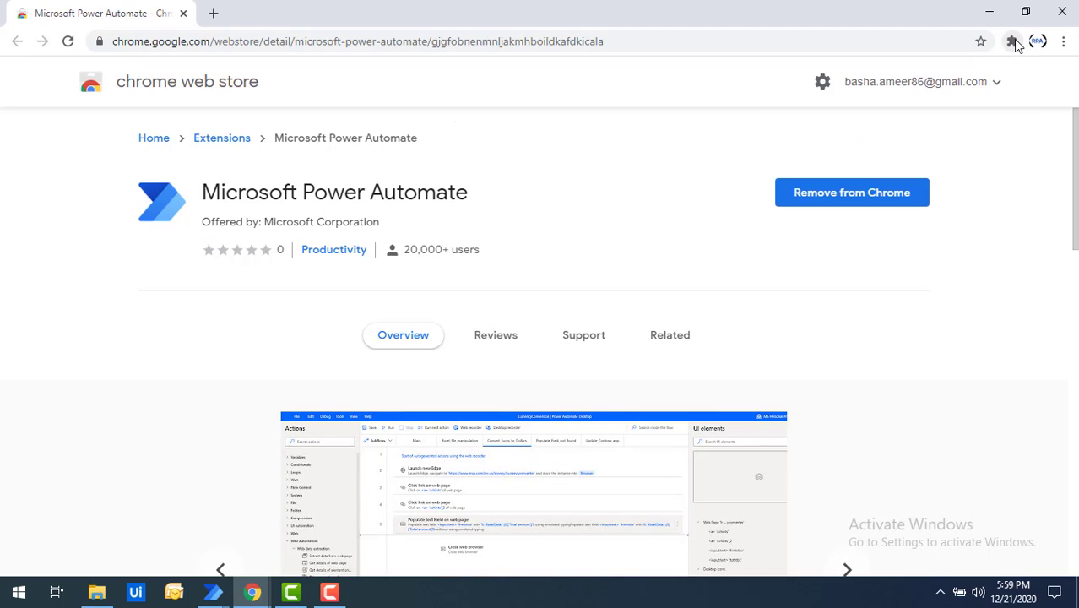
pyautogui.click(1014, 43)
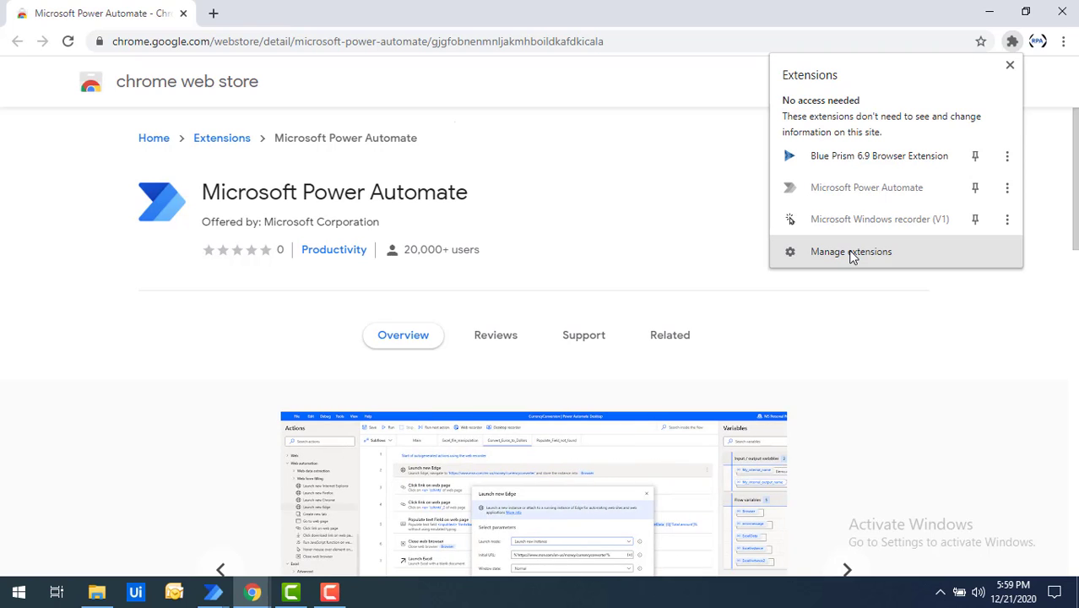
pyautogui.click(853, 251)
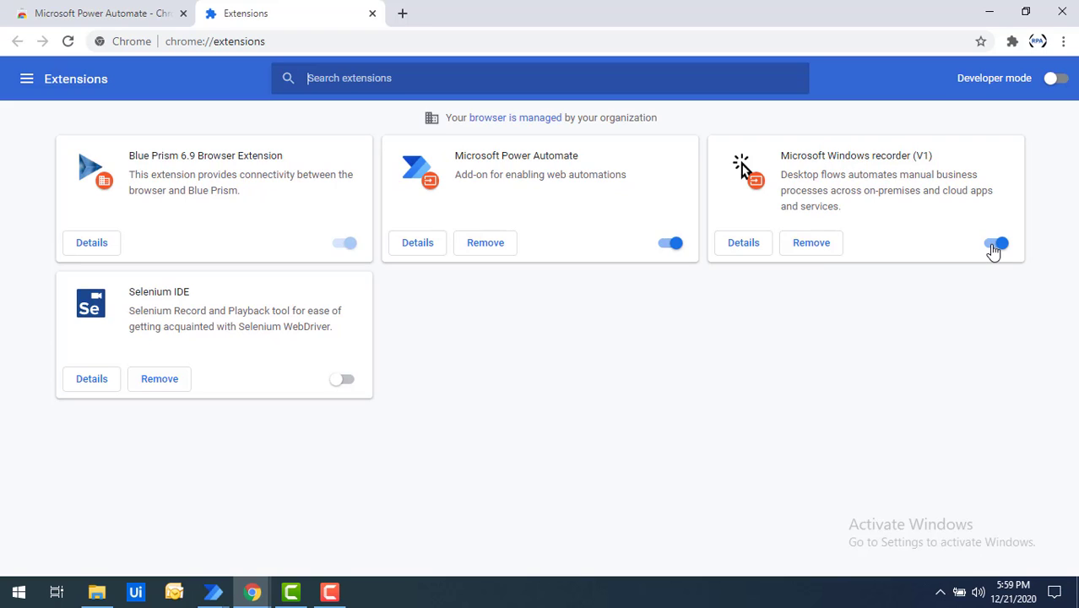
# Check the Microsoft Power Automate extension card is enabled, then Alt+Tab back to Power Automate Desktop
pyautogui.moveTo(464, 155); pyautogui.dragTo(573, 158)
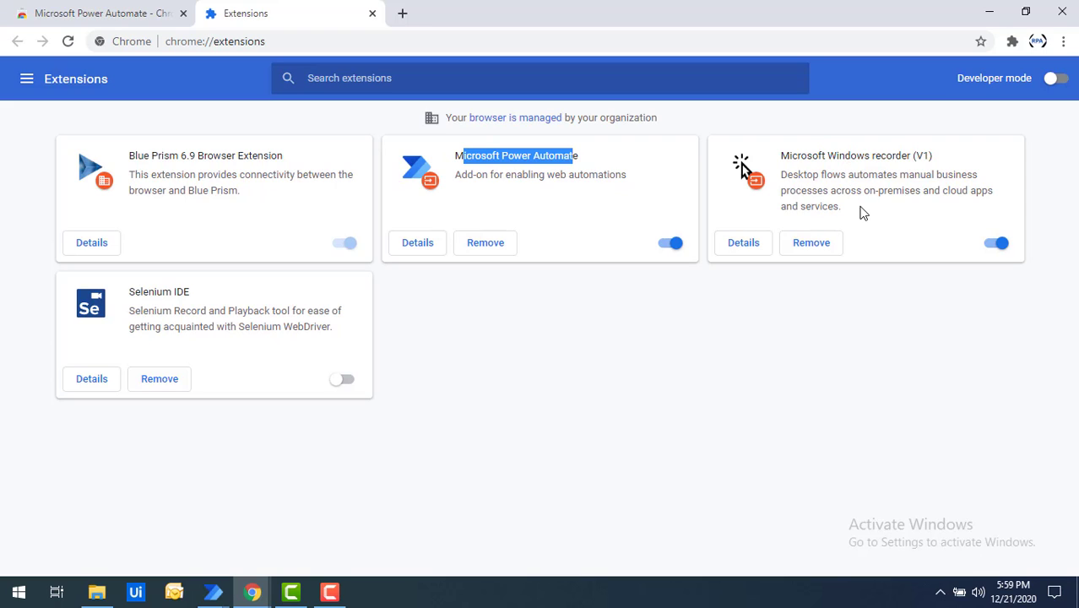
pyautogui.click(542, 206)
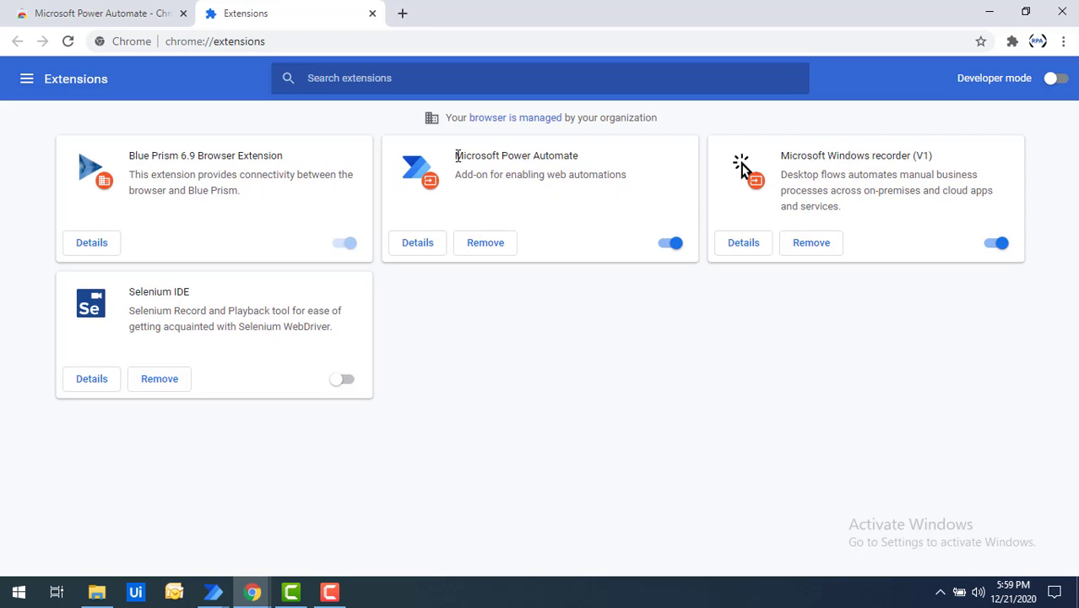
pyautogui.moveTo(457, 156); pyautogui.dragTo(591, 161)
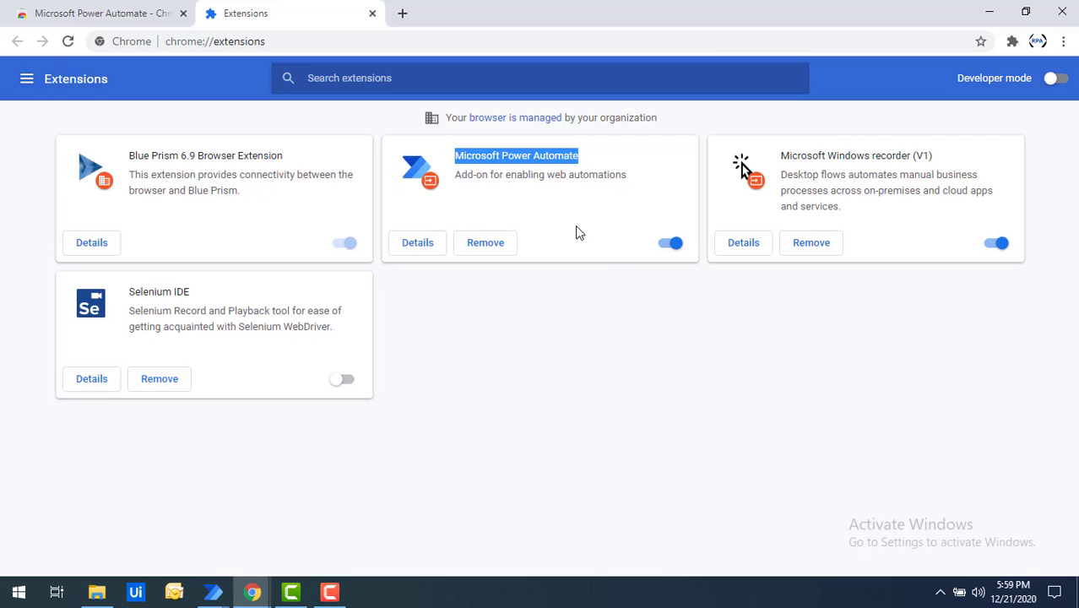
pyautogui.hotkey('alt', 'Tab')
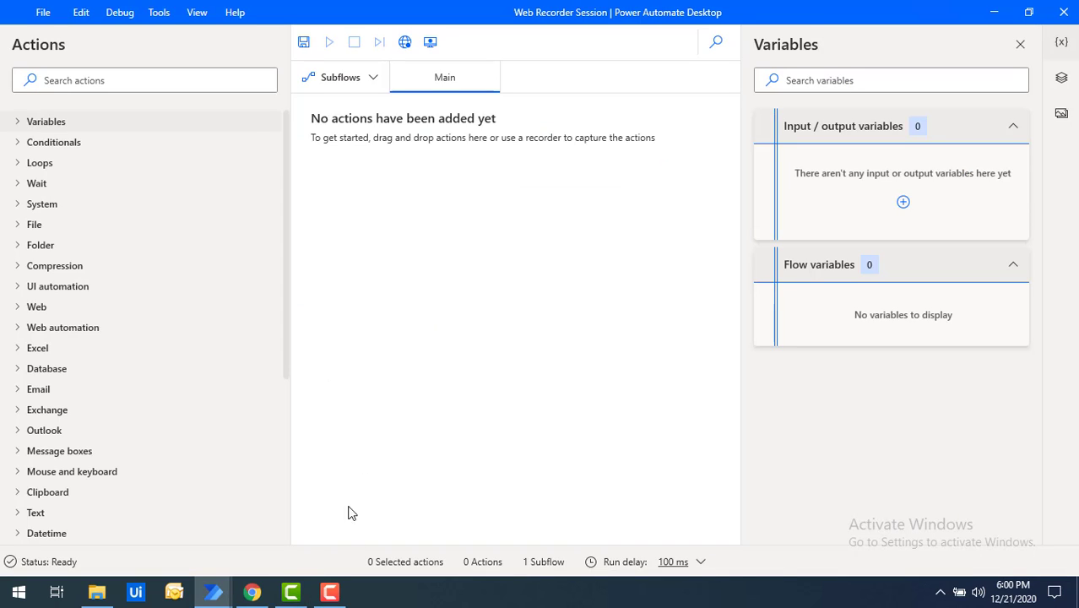
# Note the form's web address, then launch the Web recorder from the Web Recorder Session flow
pyautogui.click(248, 595)
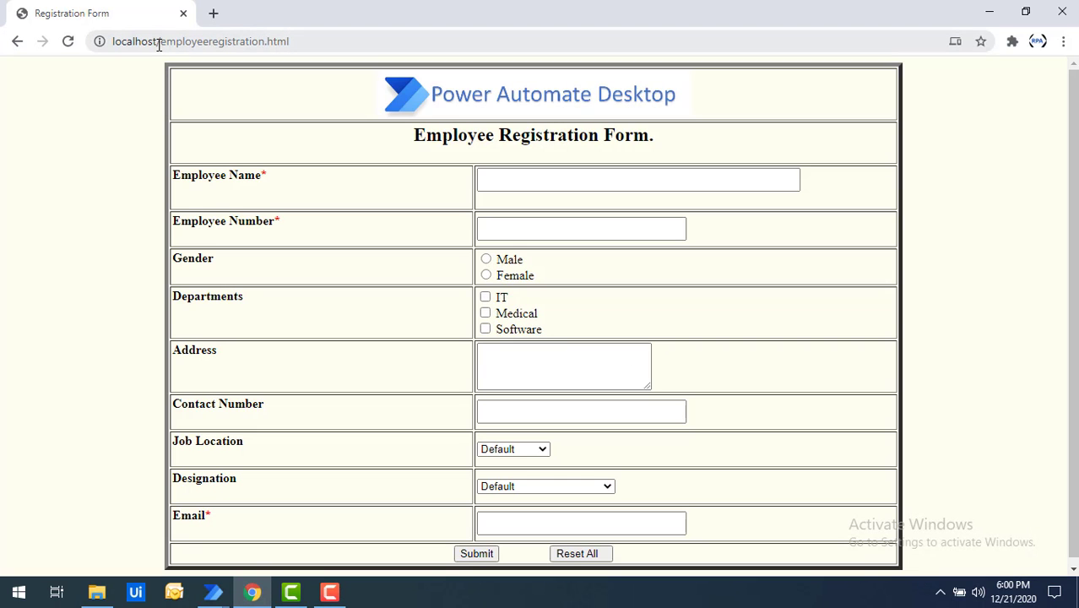
pyautogui.click(158, 45)
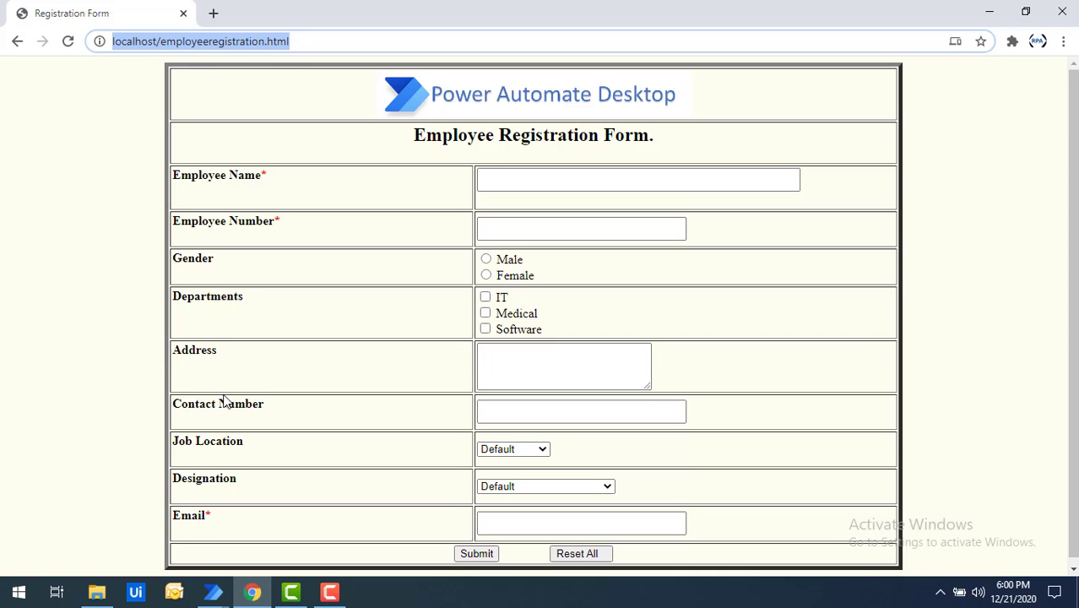
pyautogui.click(215, 592)
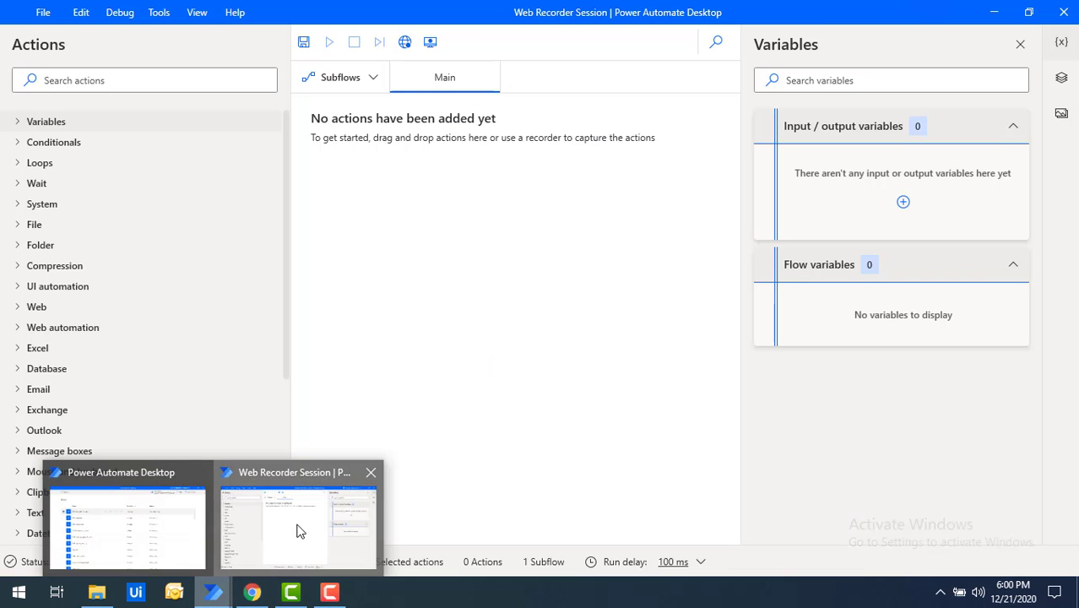
pyautogui.click(299, 532)
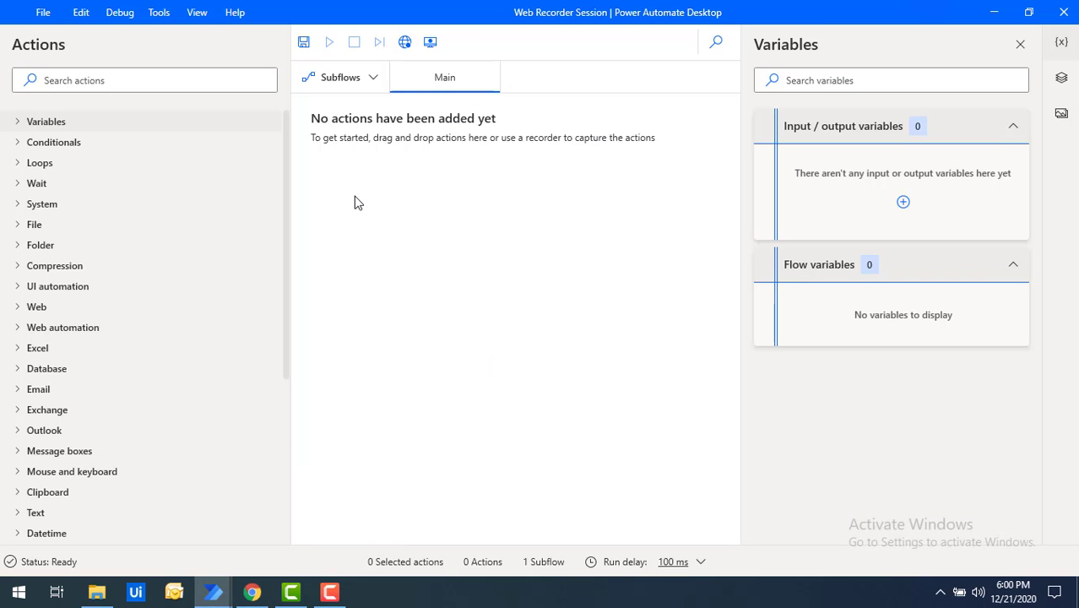
pyautogui.click(407, 50)
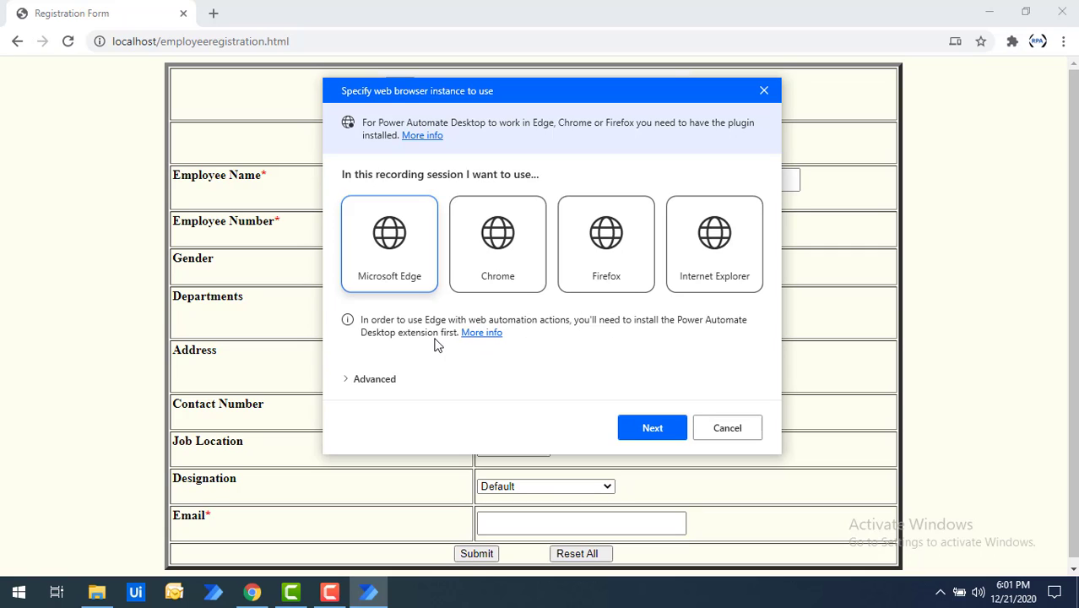
# Pick Chrome as the recording browser, review the Advanced instance name settings, and continue
pyautogui.click(484, 244)
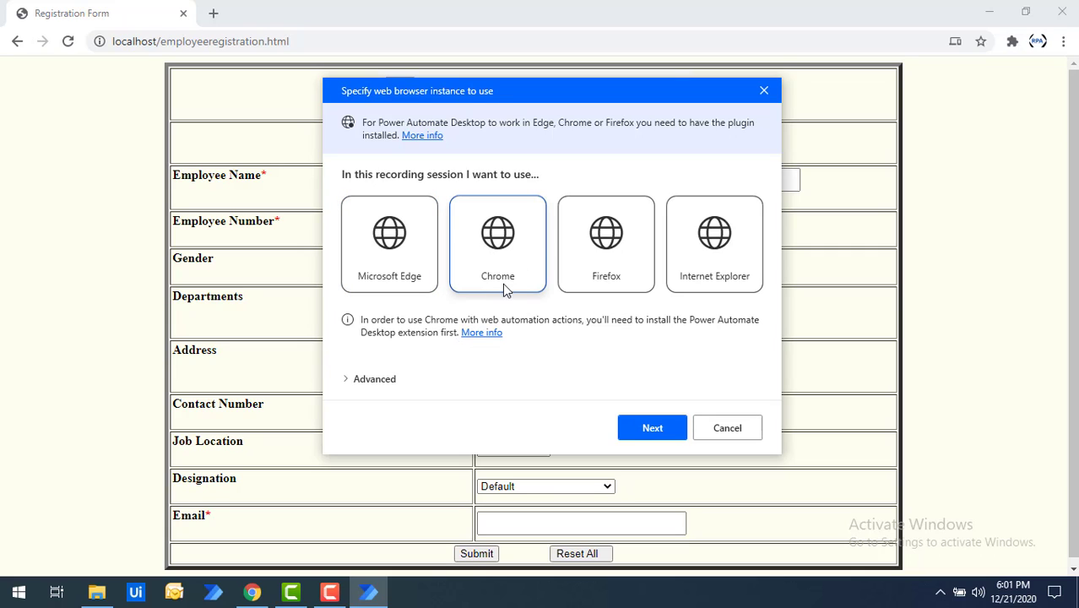
pyautogui.click(582, 252)
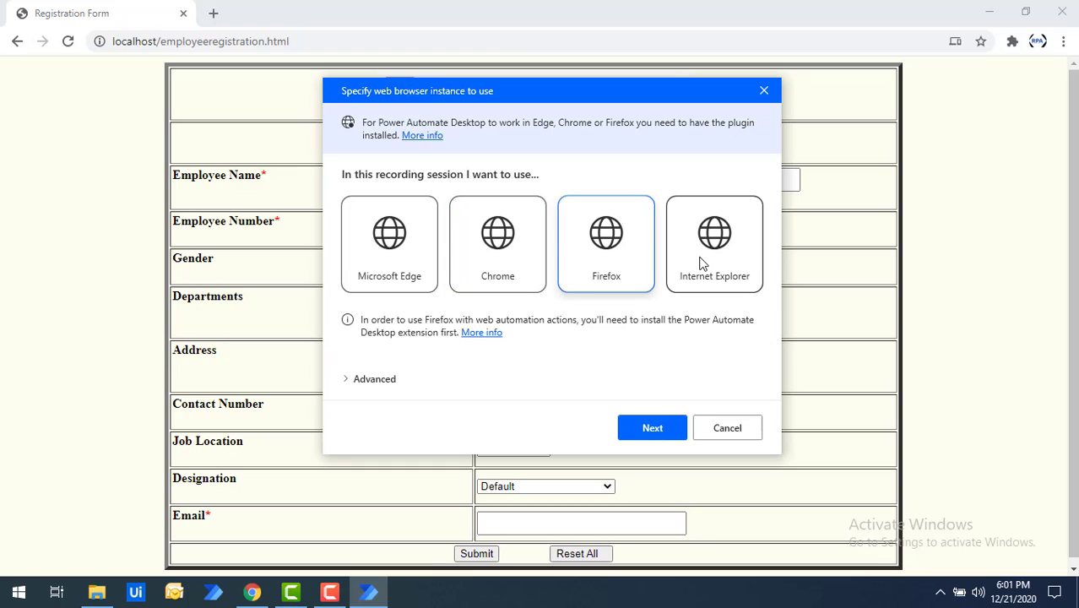
pyautogui.click(707, 260)
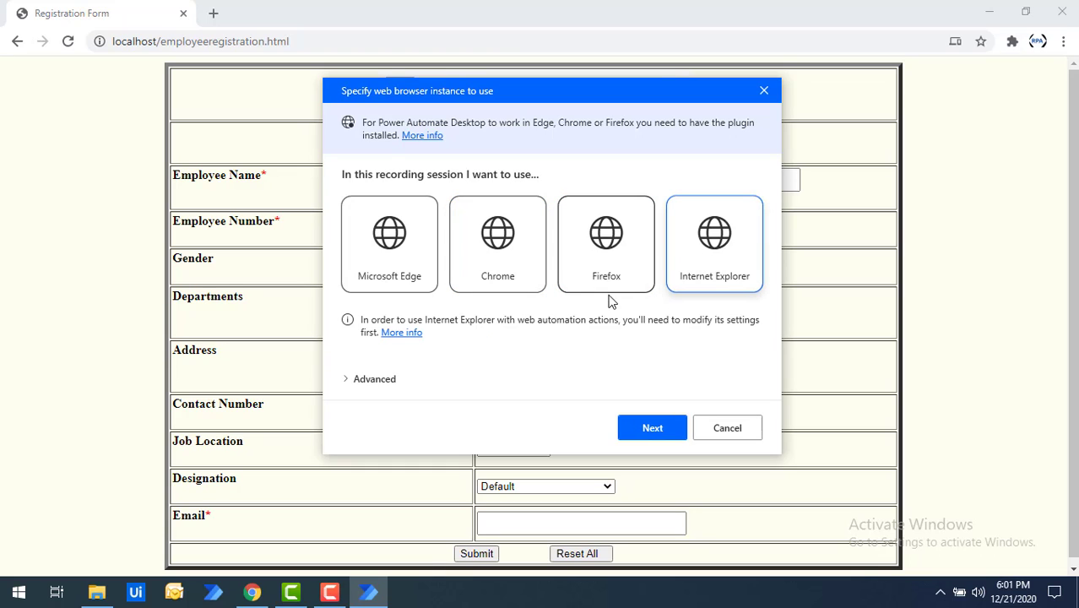
pyautogui.click(515, 263)
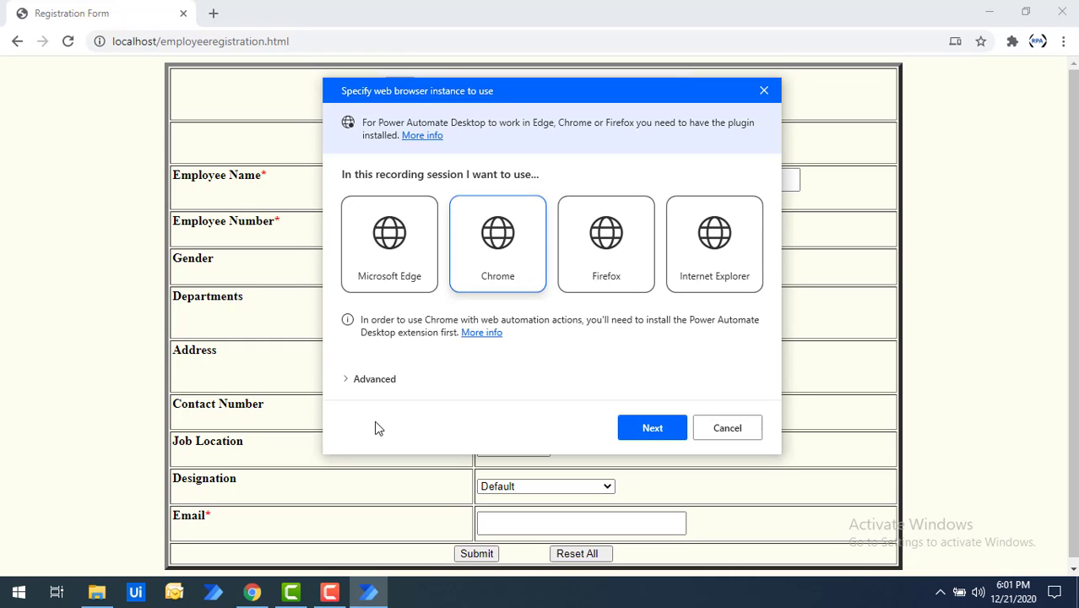
pyautogui.click(347, 385)
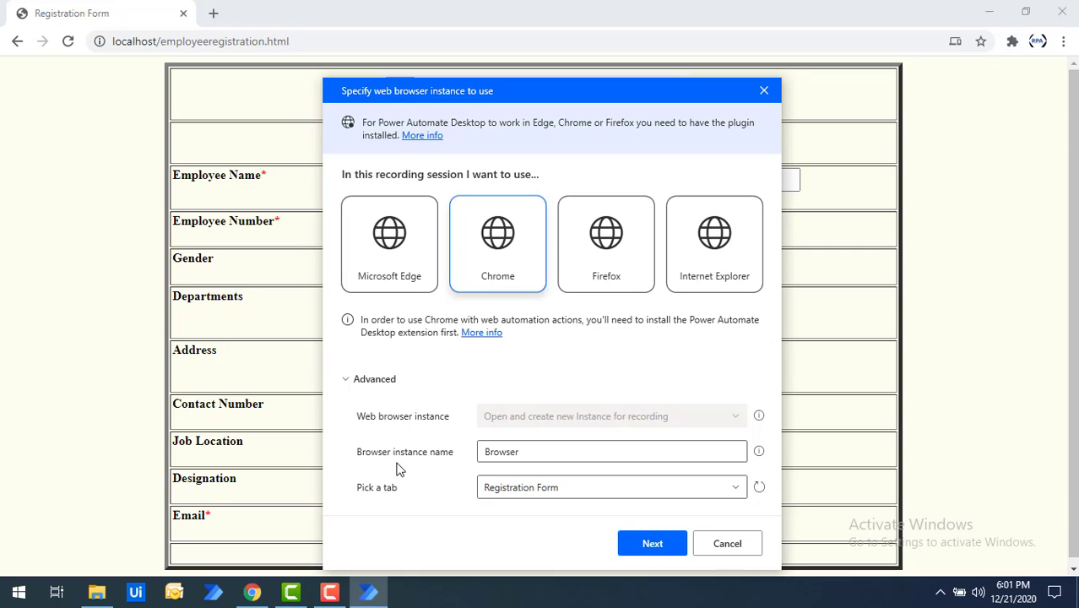
pyautogui.click(513, 453)
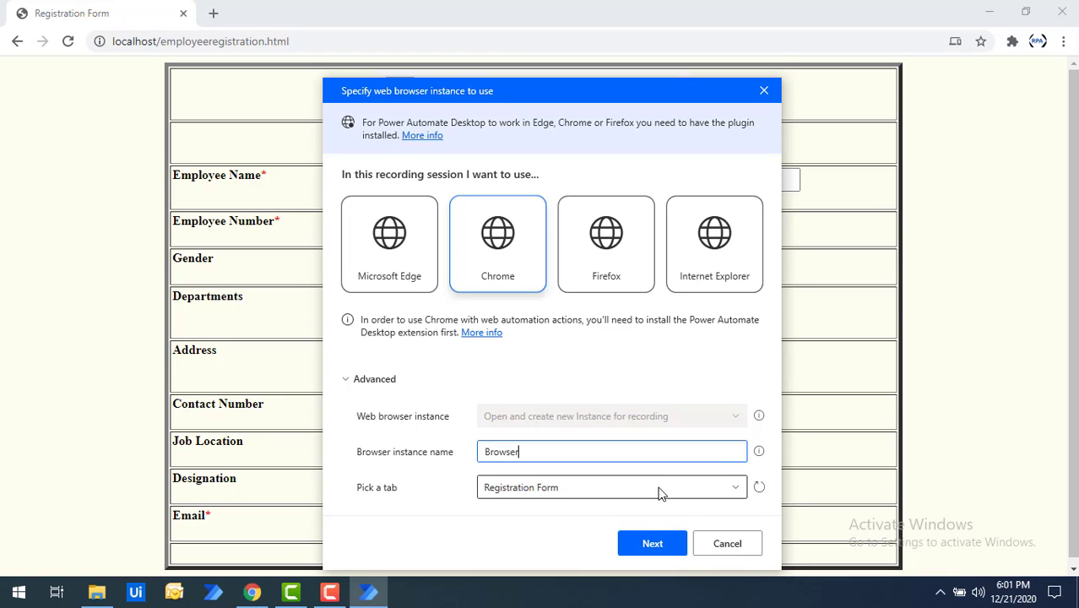
pyautogui.click(653, 545)
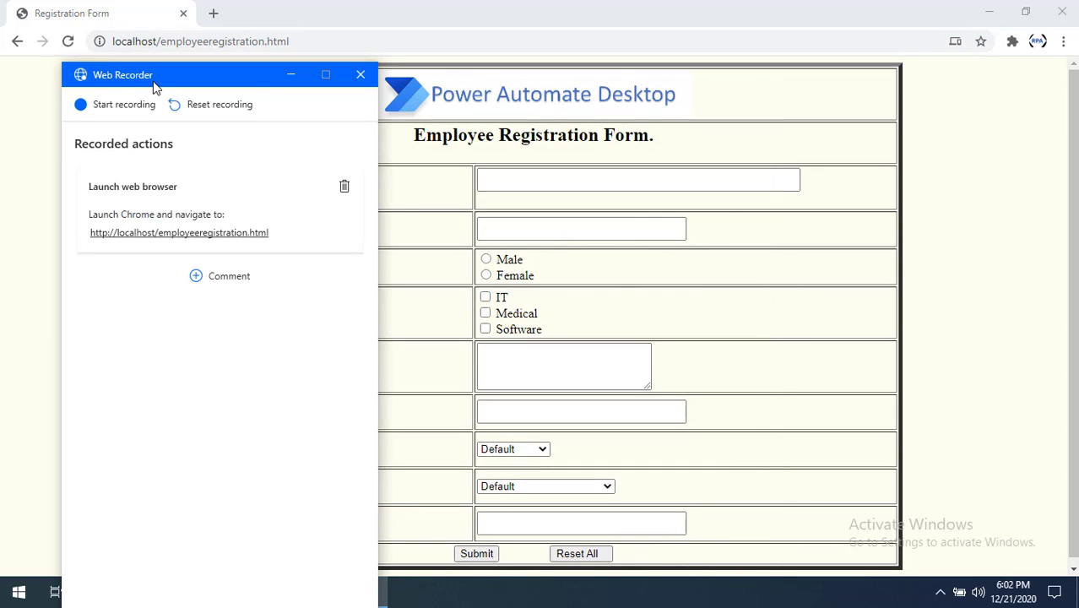
# Reposition the Web Recorder window and start recording on the registration form
pyautogui.moveTo(154, 85); pyautogui.dragTo(144, 89)
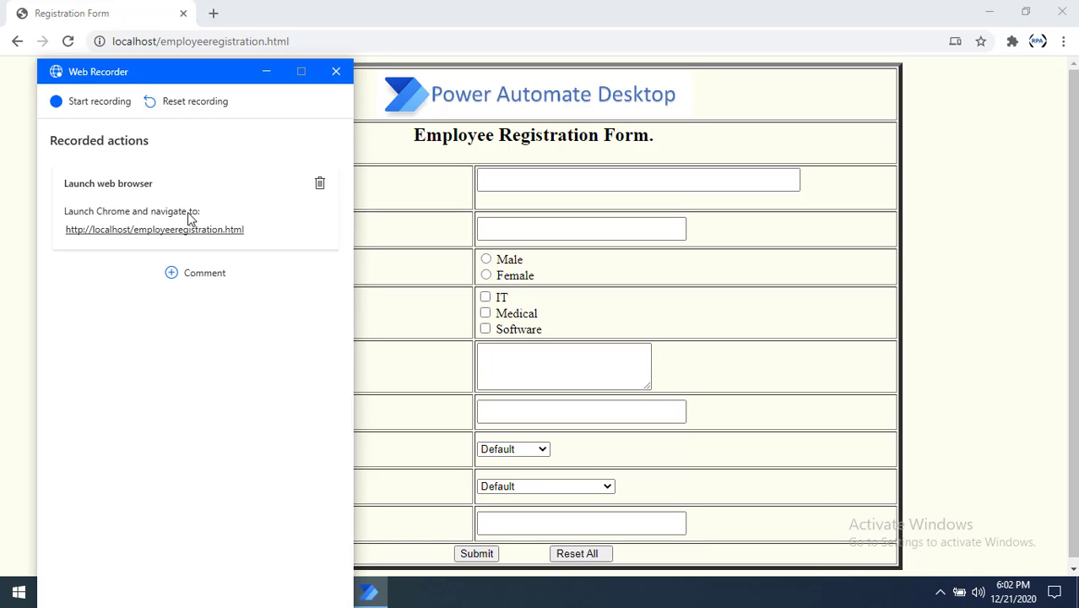
pyautogui.click(100, 102)
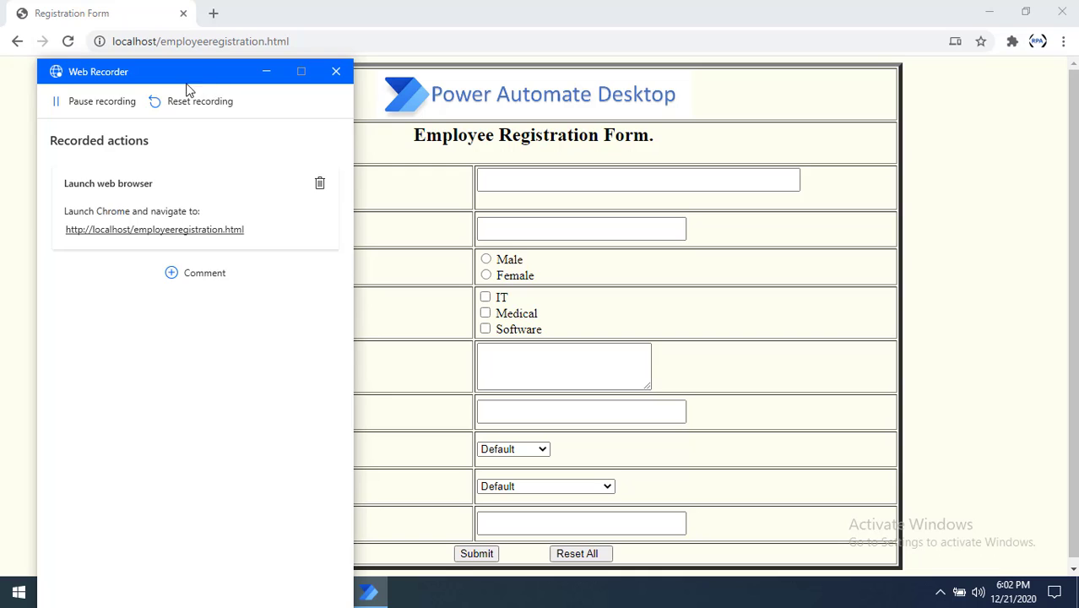
# Record typing the employee's name and employee number and selecting Male as gender
pyautogui.moveTo(190, 91); pyautogui.dragTo(21, 85)
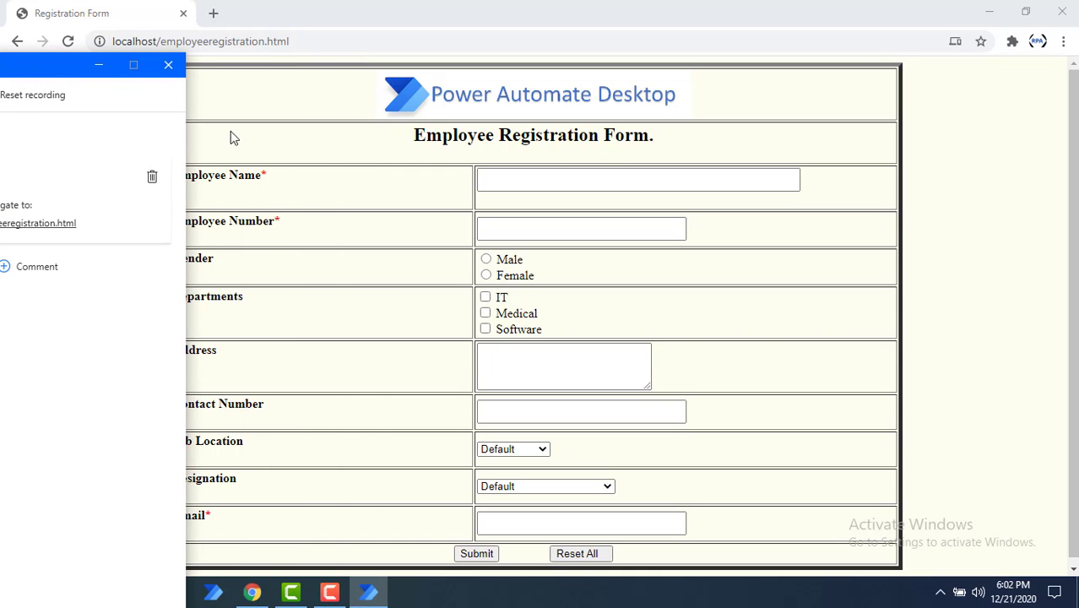
pyautogui.click(571, 178)
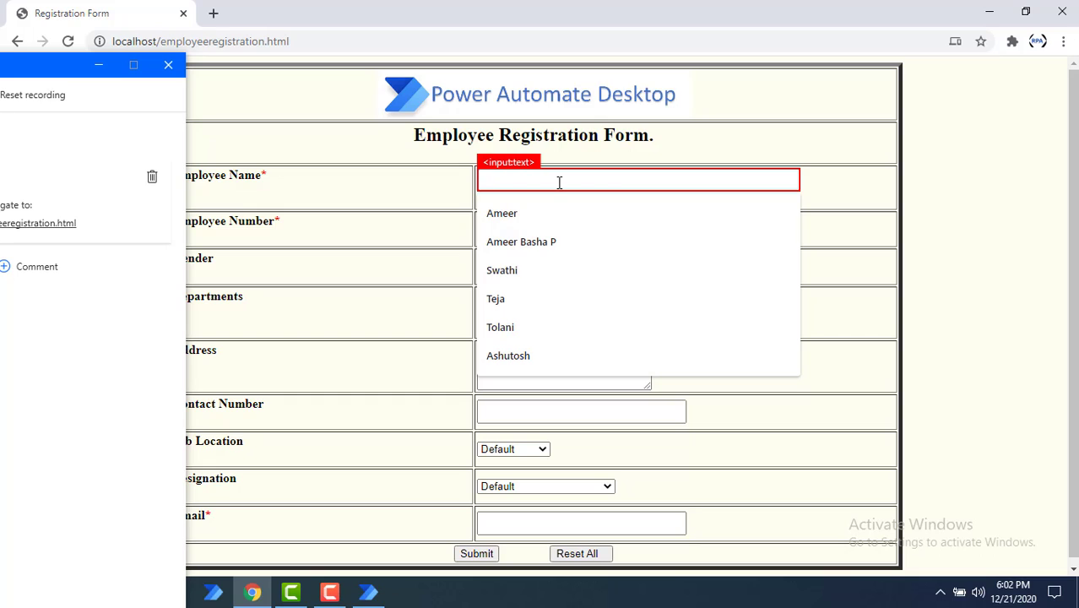
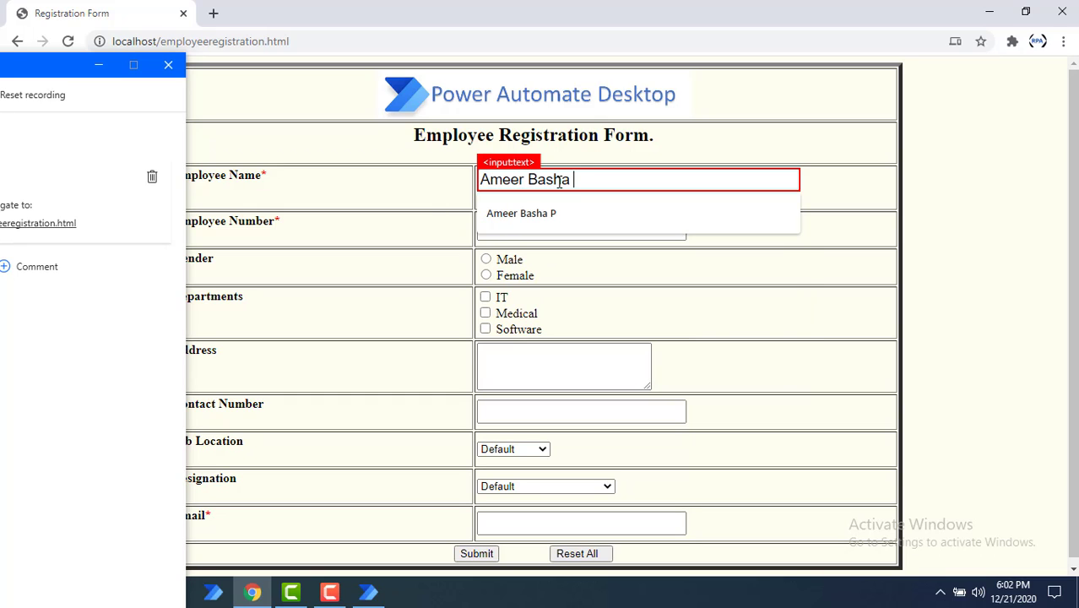
pyautogui.click(572, 227)
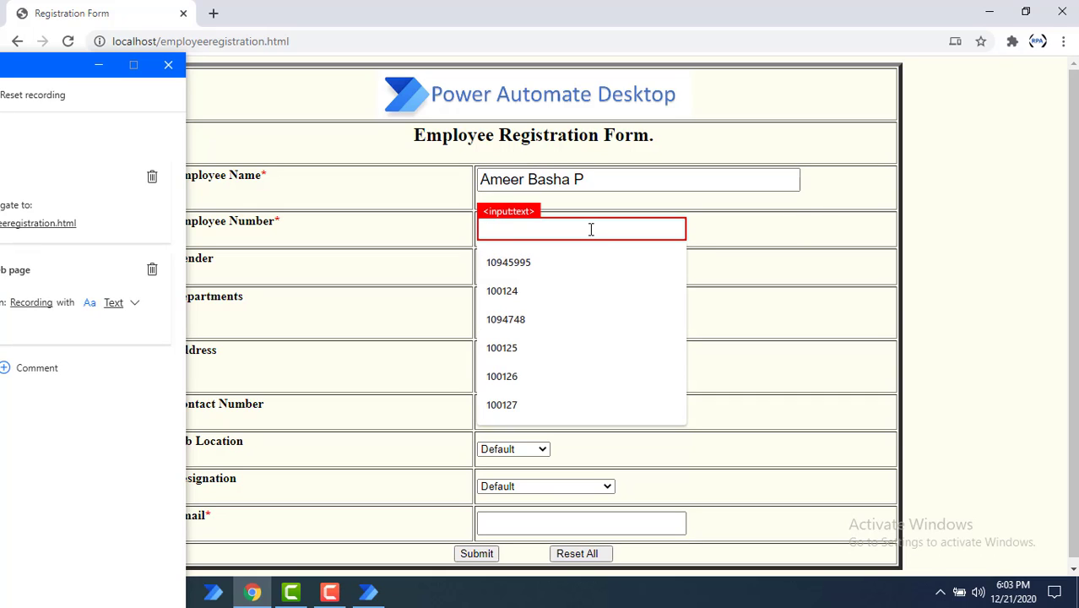
pyautogui.write('145784')
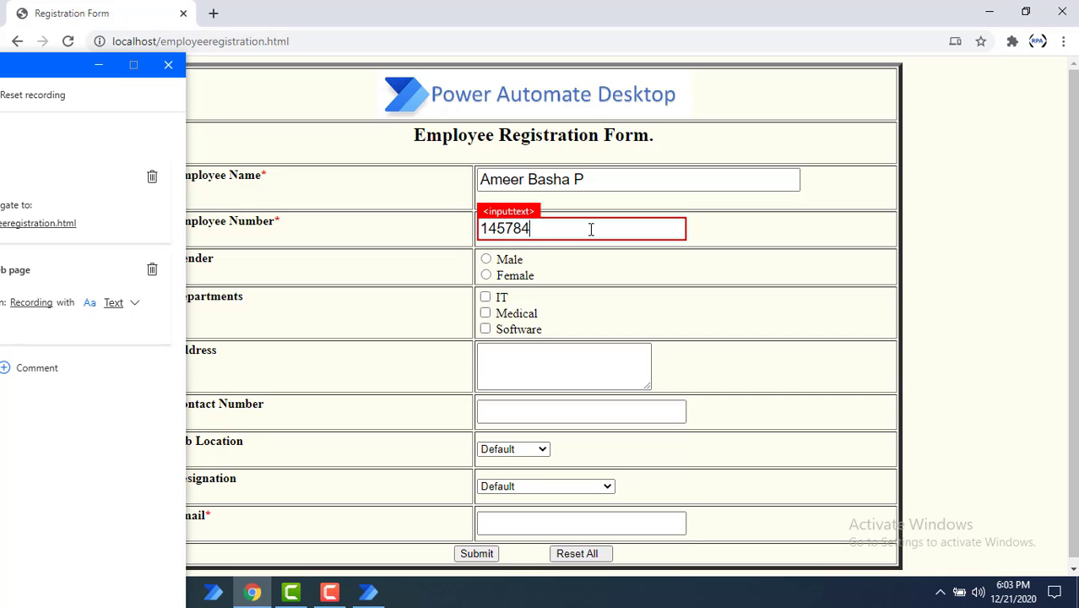
pyautogui.click(487, 261)
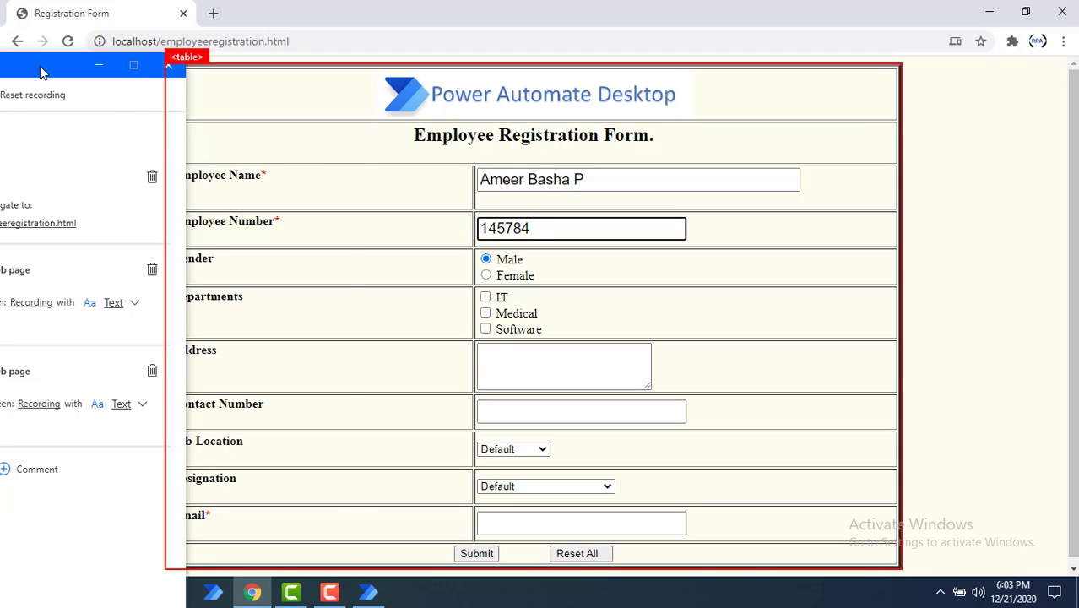
pyautogui.moveTo(41, 67); pyautogui.dragTo(998, 27)
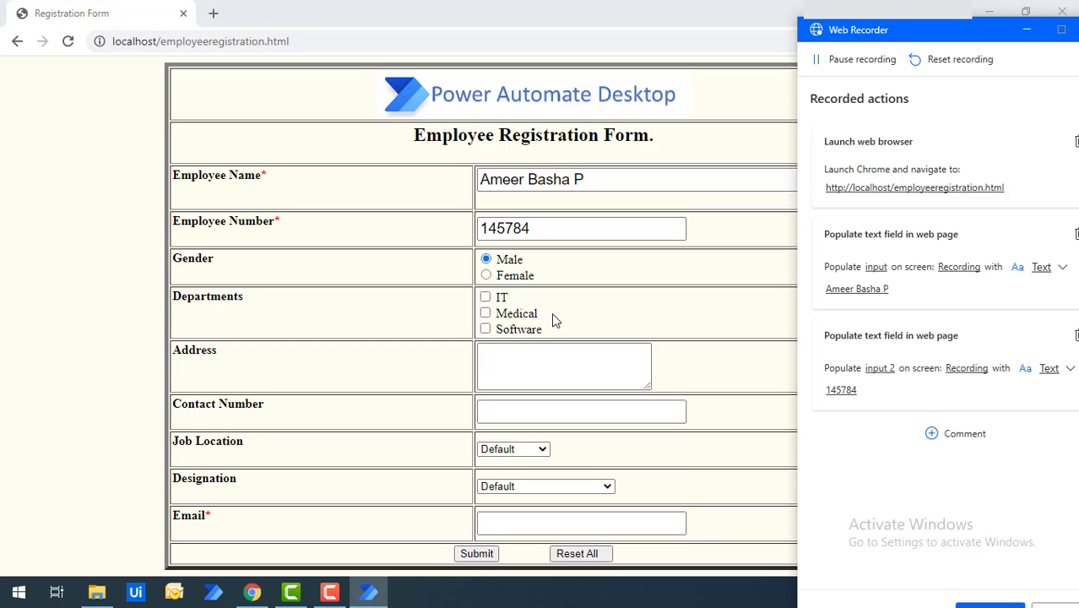
# Tick the IT and Medical departments and enter 'Banglore' as the address
pyautogui.click(486, 300)
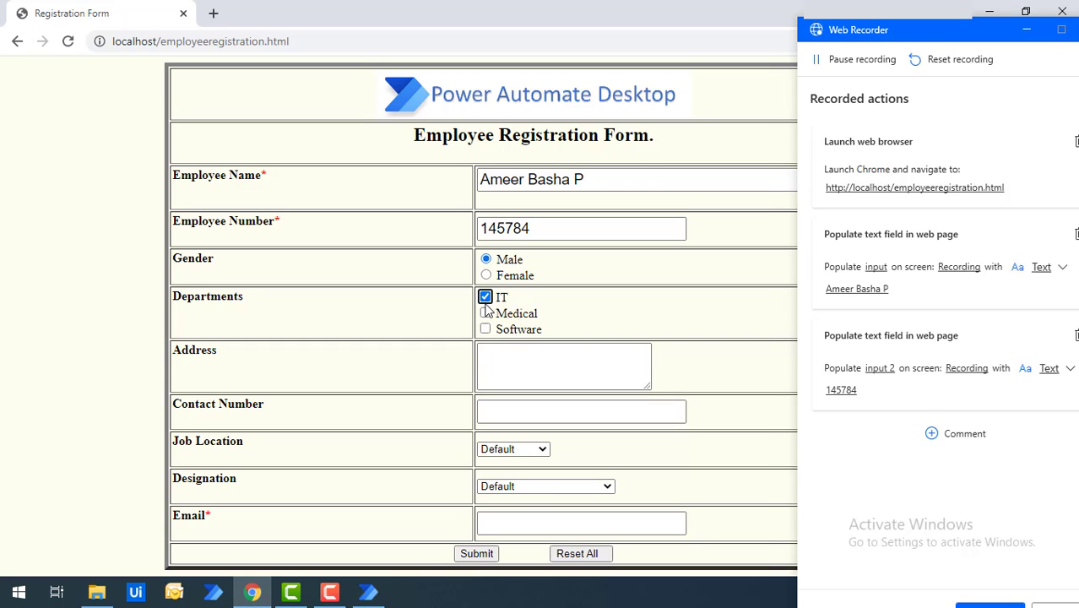
pyautogui.click(486, 315)
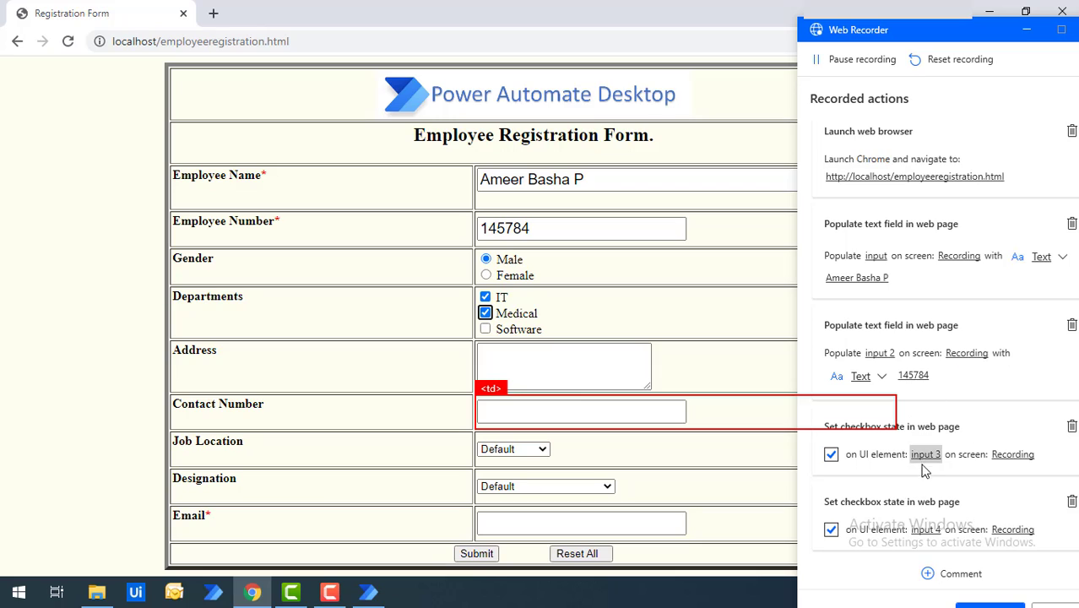
pyautogui.click(549, 368)
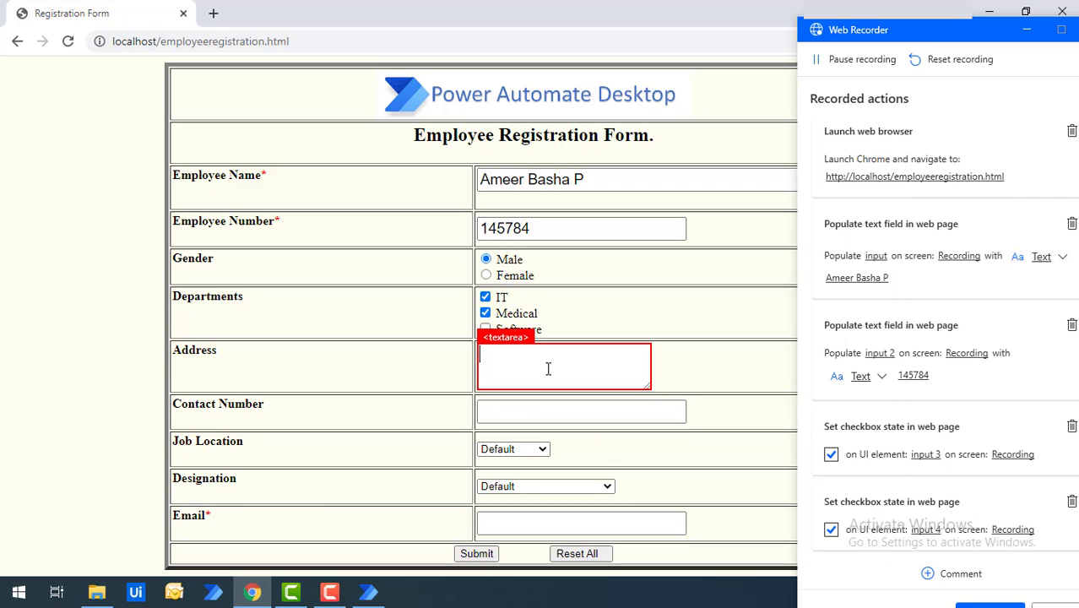
pyautogui.write('Banglore')
# Fill the saved contact number, Bangalore job location, Project Manager designation and saved email
pyautogui.click(523, 416)
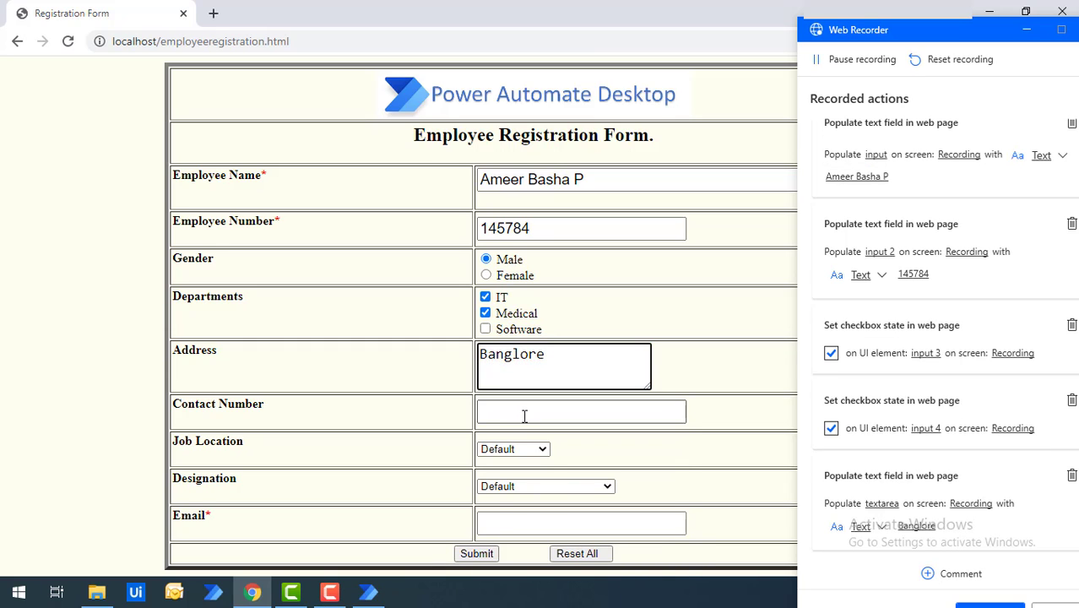
pyautogui.click(513, 450)
pyautogui.click(507, 453)
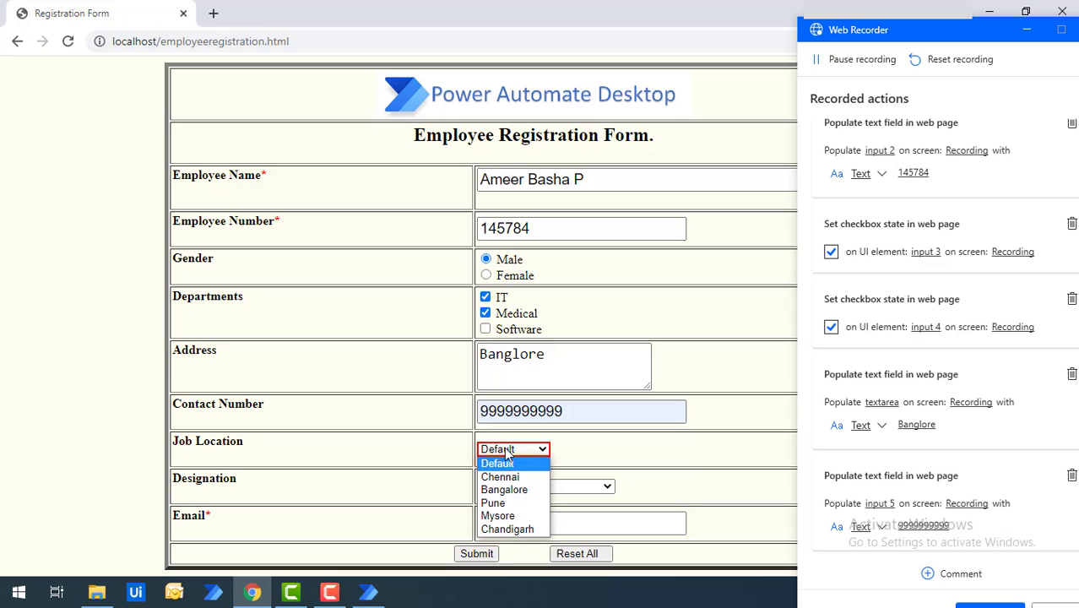
pyautogui.click(501, 490)
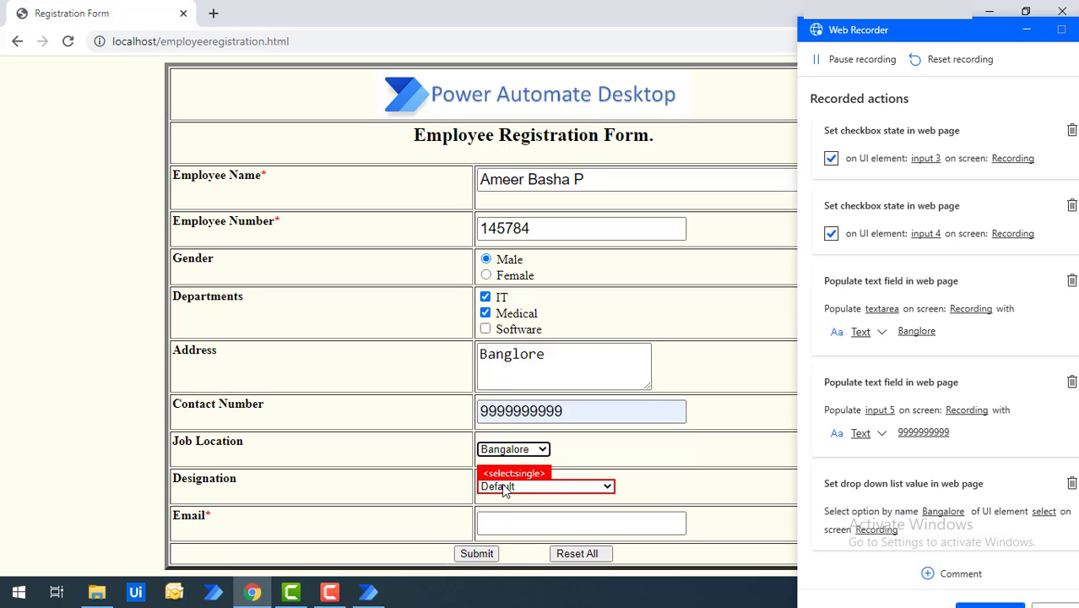
pyautogui.click(505, 490)
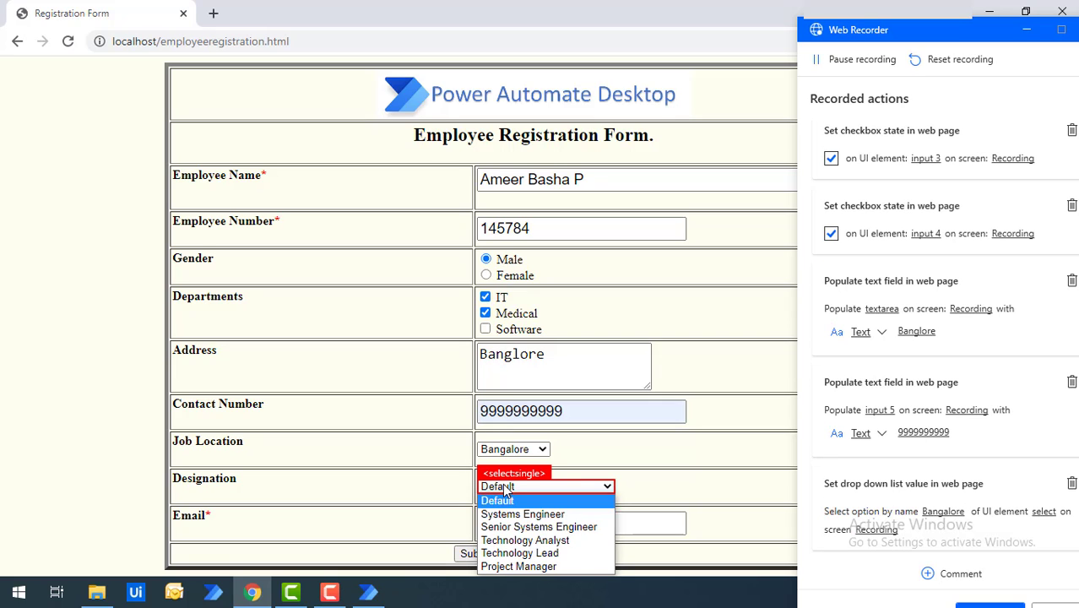
pyautogui.click(517, 565)
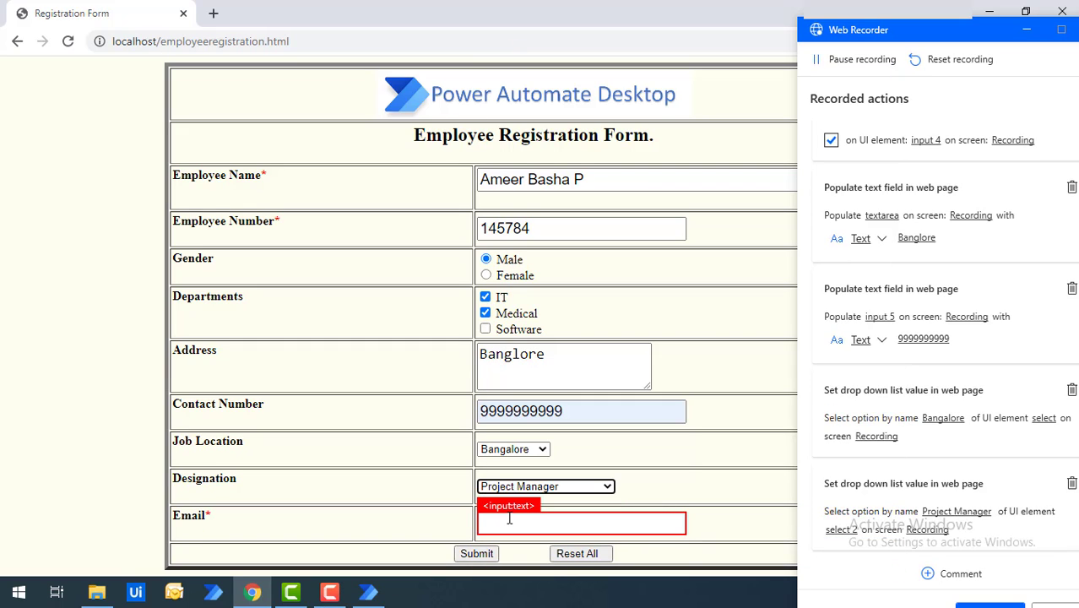
pyautogui.click(509, 520)
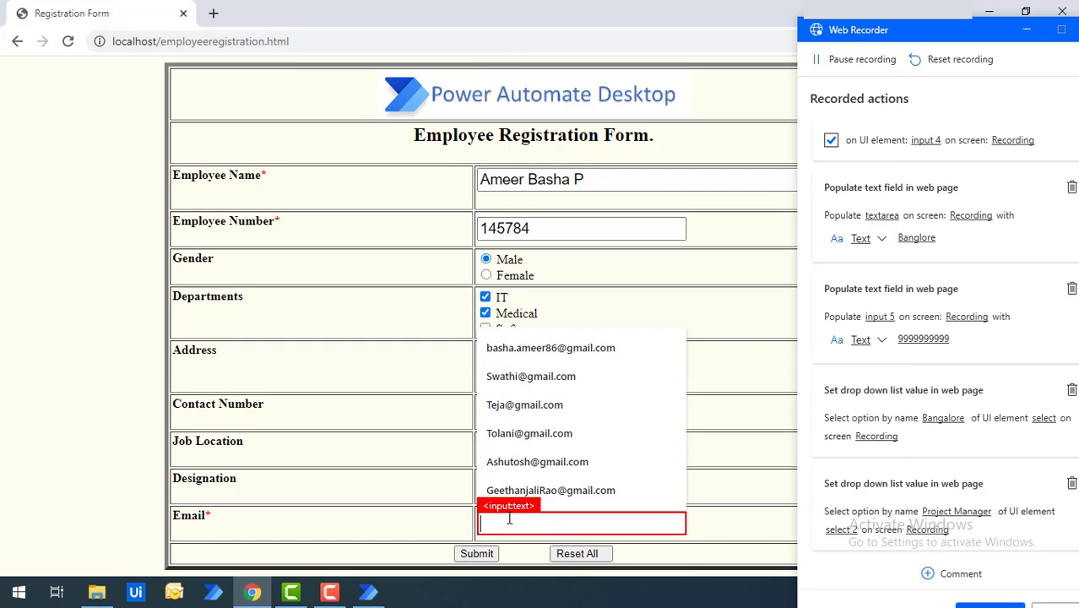
pyautogui.click(543, 355)
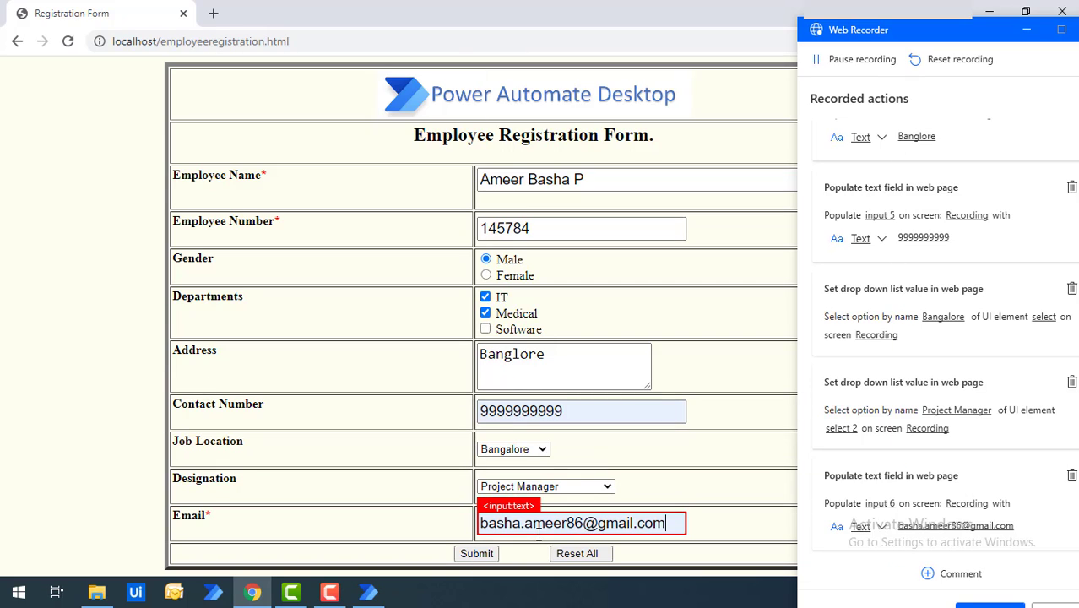
# Submit the registration form and move the Web Recorder window to the left
pyautogui.click(477, 553)
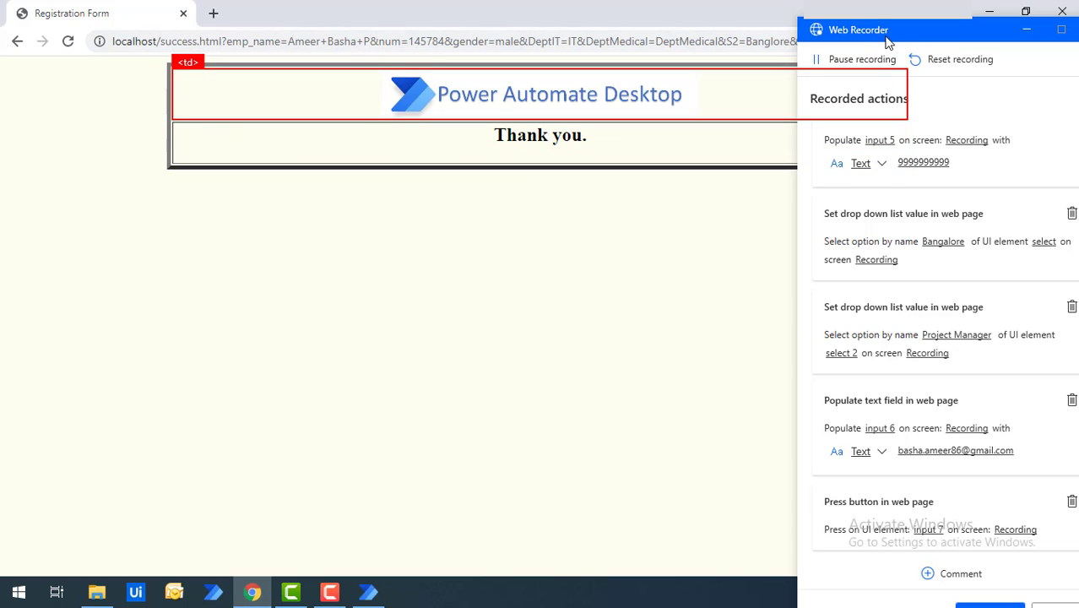
pyautogui.moveTo(869, 33); pyautogui.dragTo(311, 11)
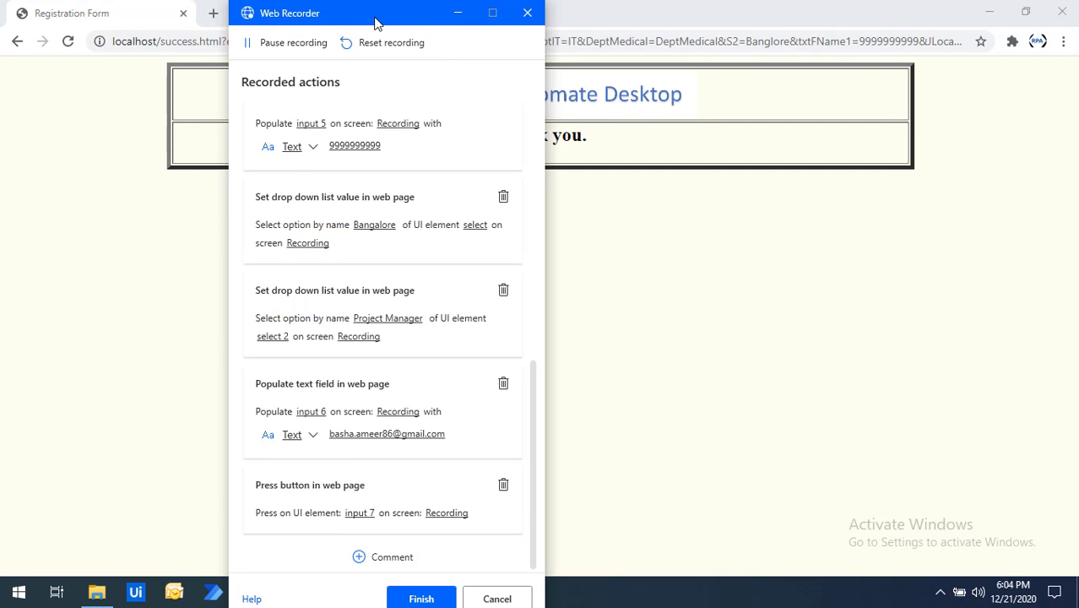
pyautogui.moveTo(376, 19); pyautogui.dragTo(380, 2)
# Finish the web recording and review the 13 generated actions in the Main flow
pyautogui.click(430, 596)
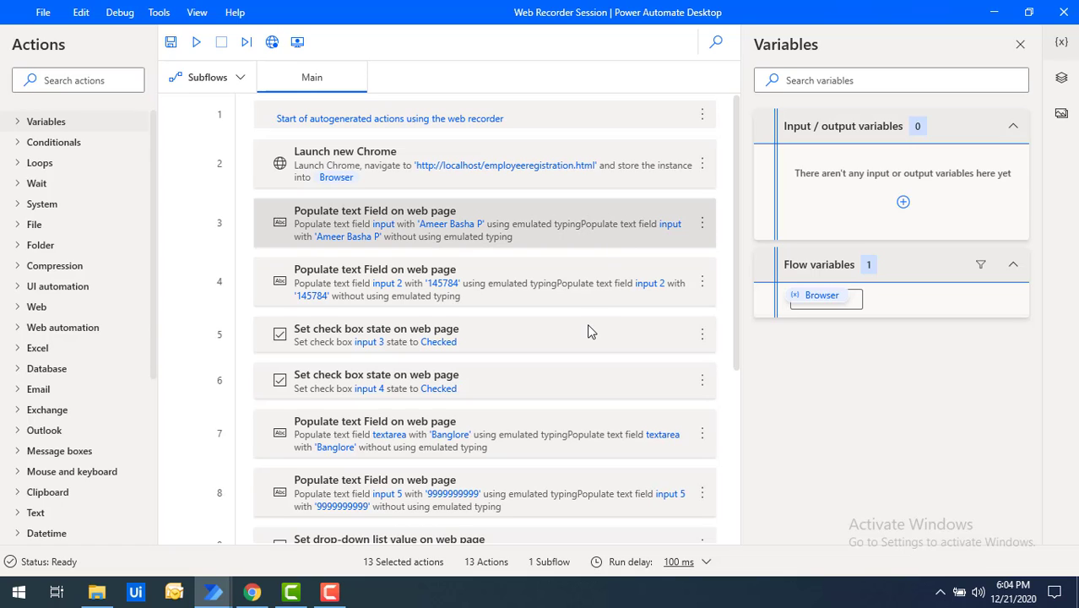
pyautogui.scroll(-3, 589, 335)
pyautogui.scroll(-2, 589, 334)
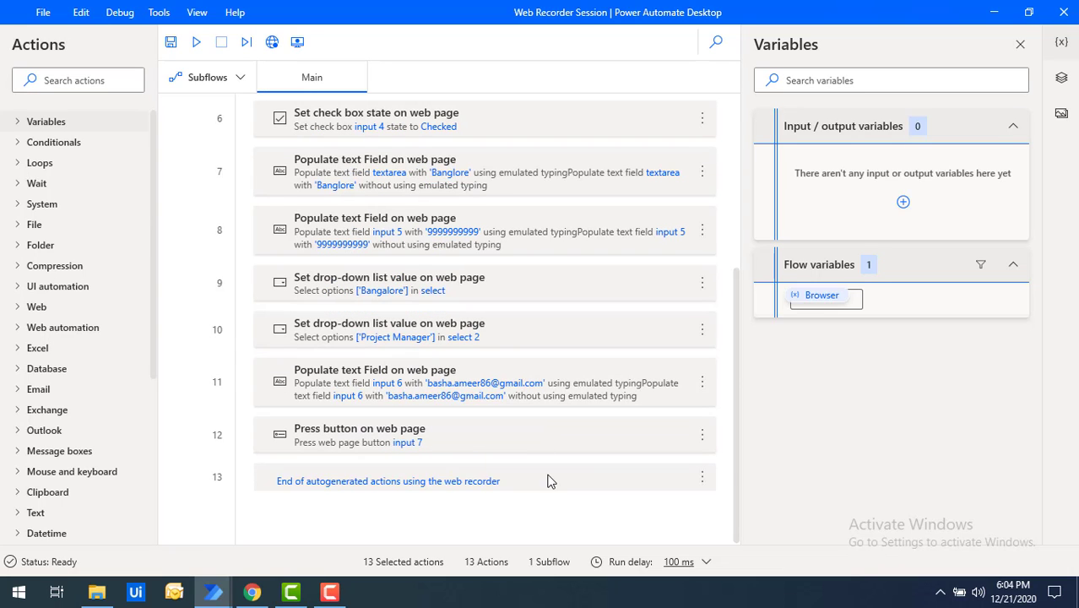
pyautogui.scroll(5, 494, 422)
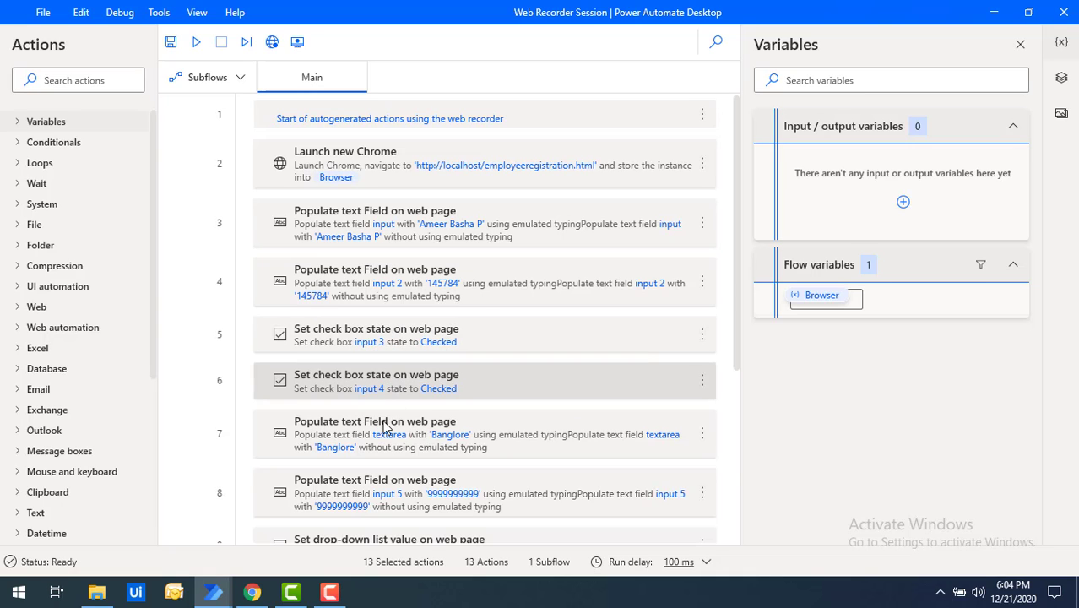
pyautogui.scroll(-2, 385, 428)
pyautogui.scroll(2, 385, 429)
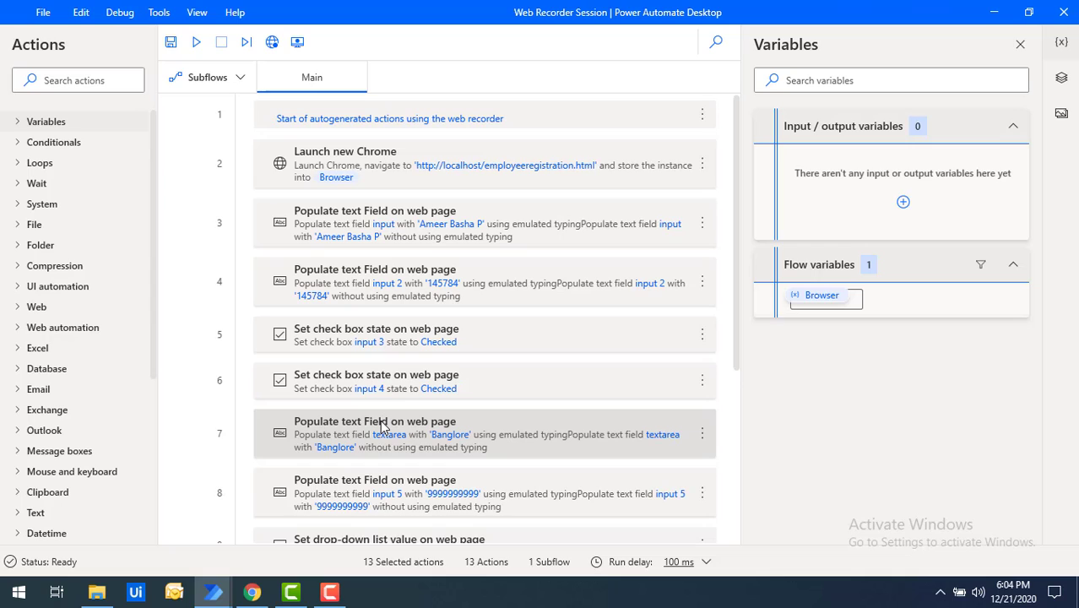
# Preview the recorded 'input 2' UI element, then run the flow to the Thank you page
pyautogui.click(1062, 78)
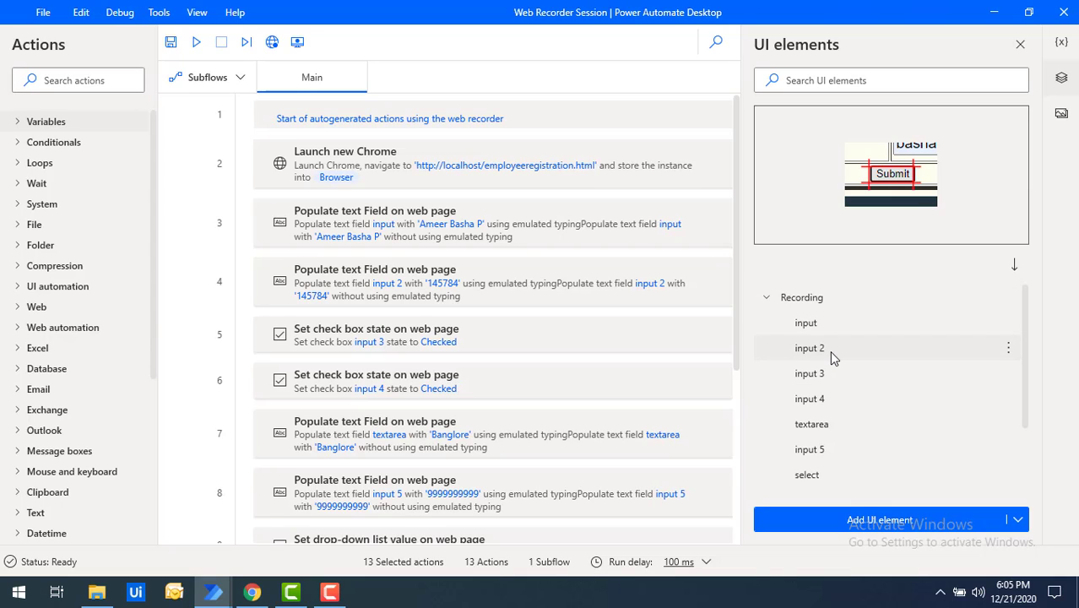
pyautogui.scroll(-2, 830, 350)
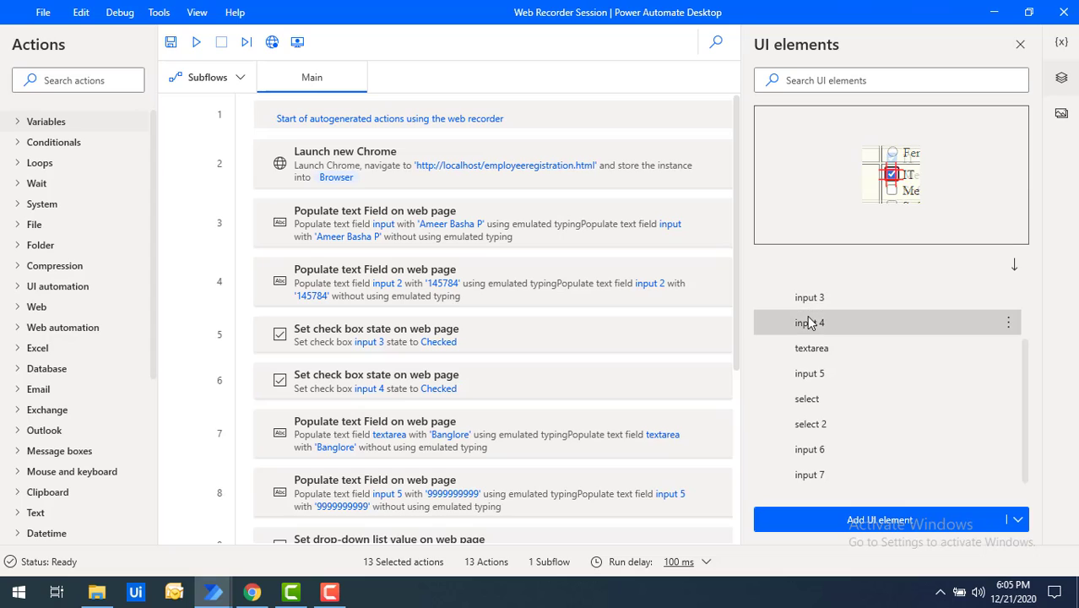
pyautogui.scroll(2, 809, 319)
pyautogui.click(813, 348)
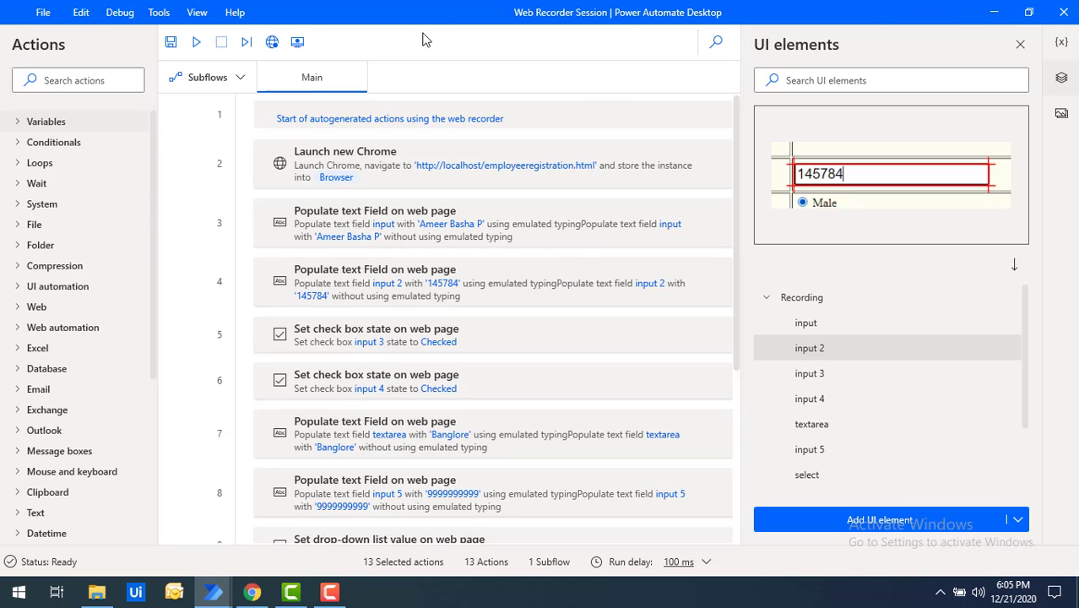
pyautogui.click(196, 43)
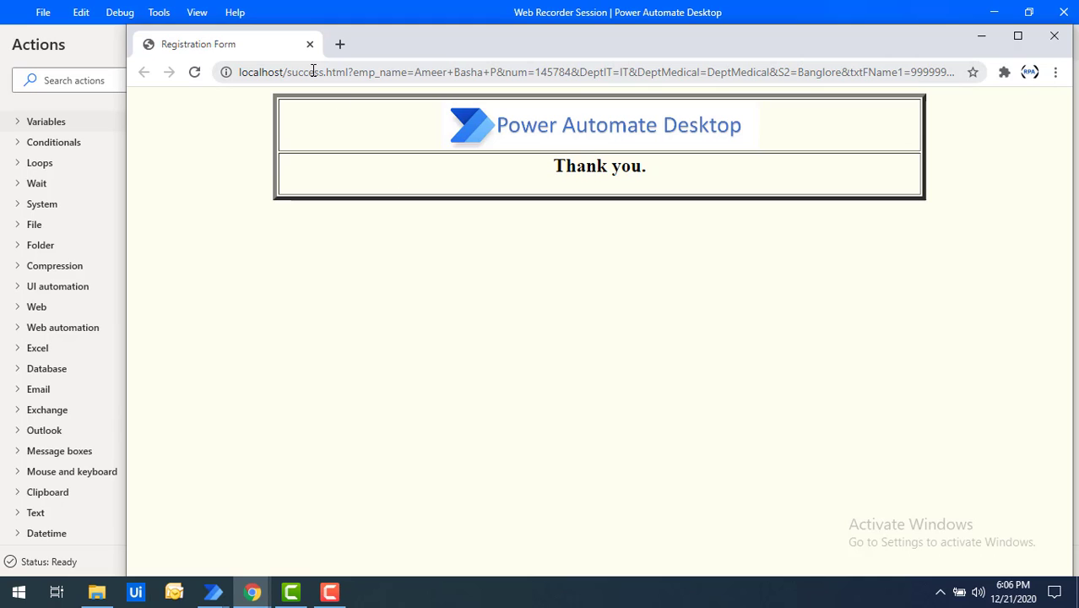
# Close Chrome and add a Close web browser action for %Browser% after Press button
pyautogui.click(1055, 38)
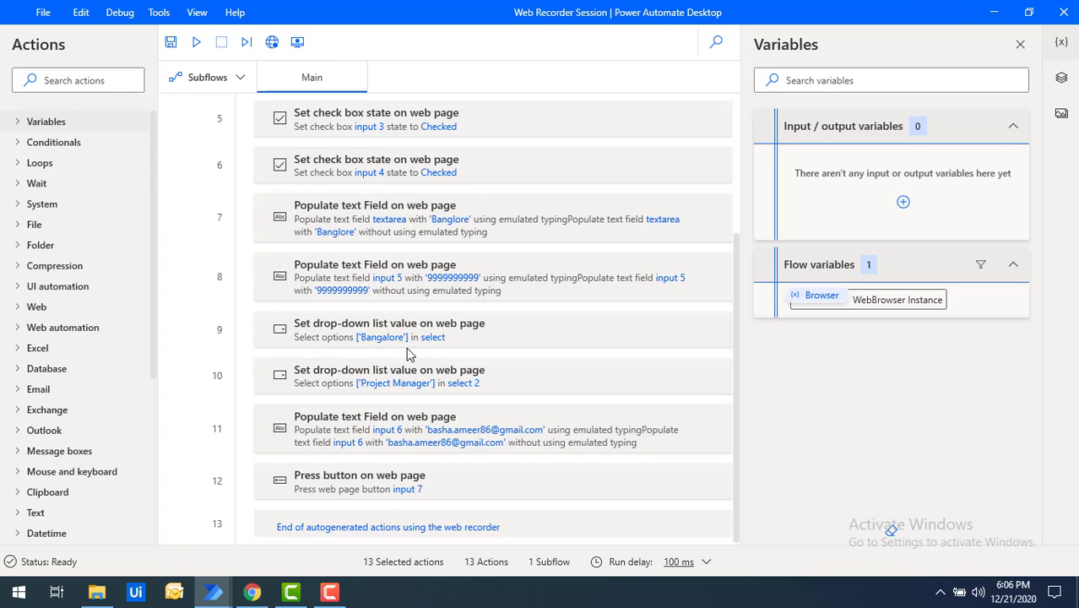
pyautogui.click(19, 332)
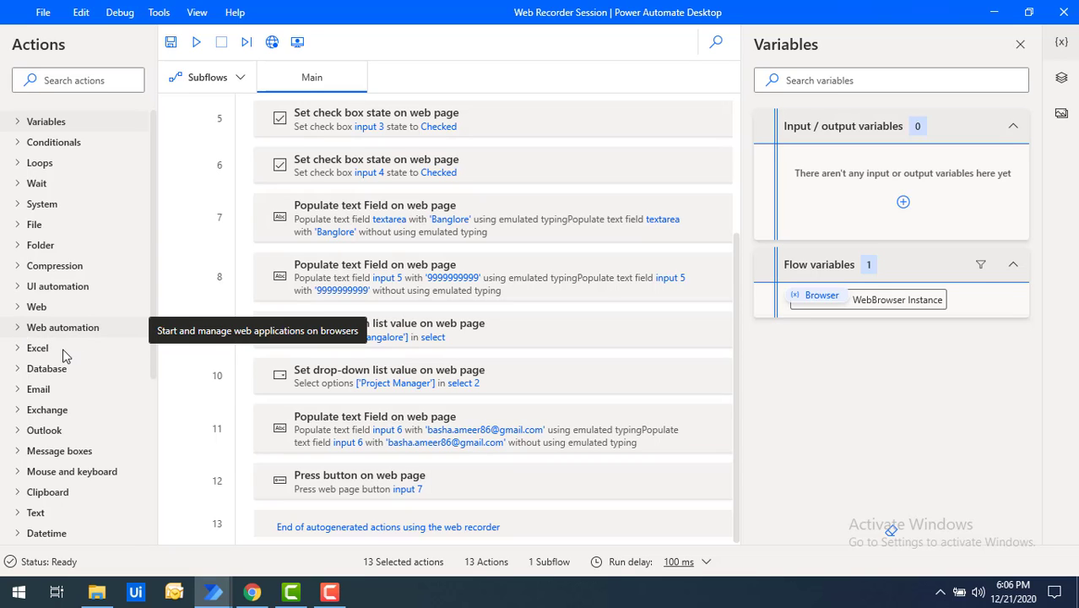
pyautogui.scroll(-1, 97, 378)
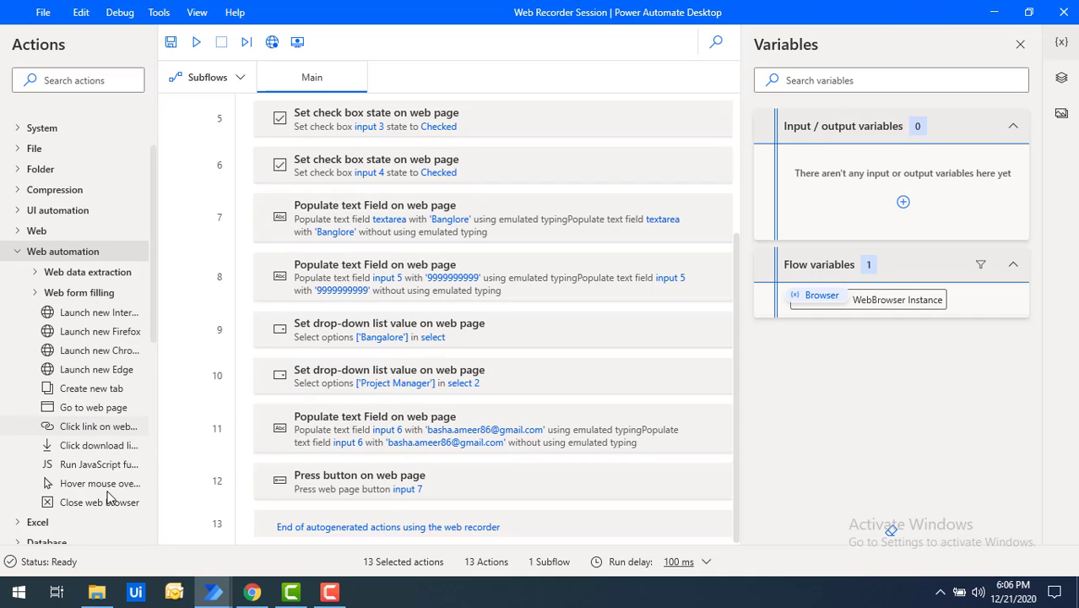
pyautogui.moveTo(95, 505); pyautogui.dragTo(397, 528)
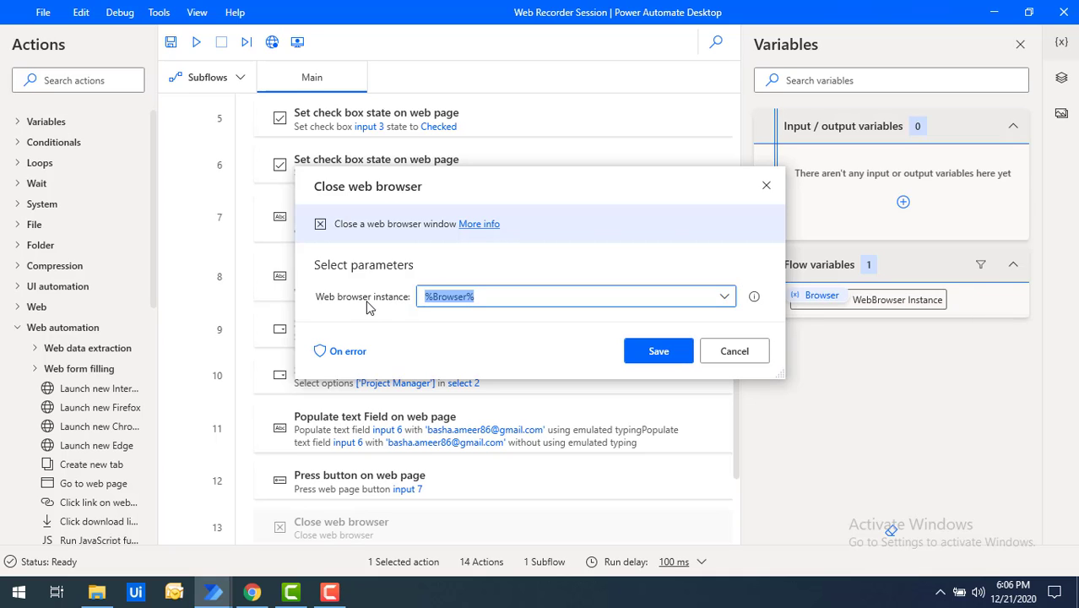
pyautogui.click(671, 358)
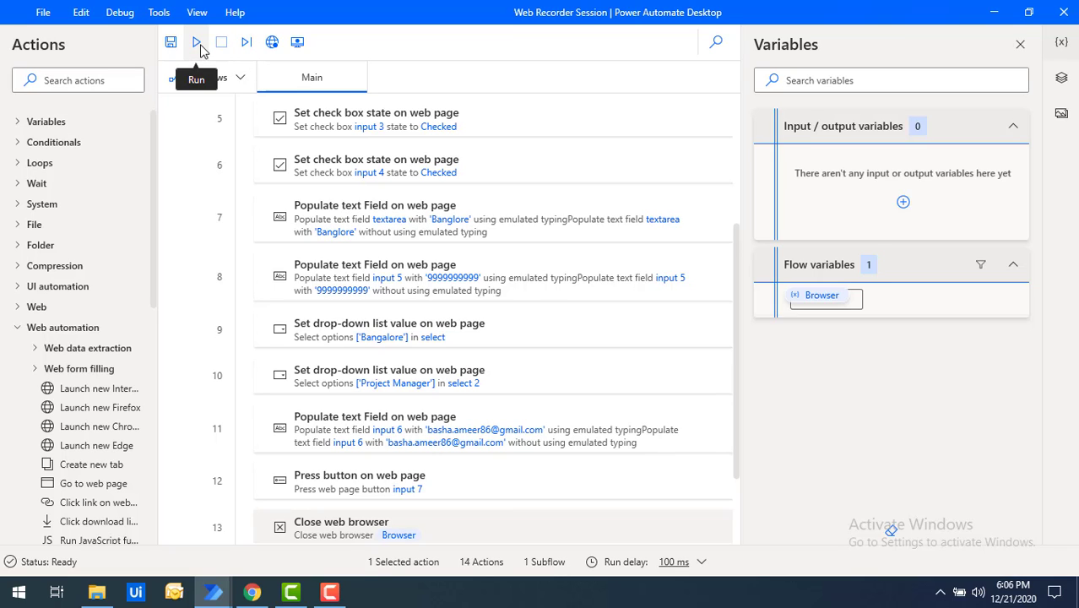
# Run the completed 14-action flow from the designer toolbar
pyautogui.click(197, 44)
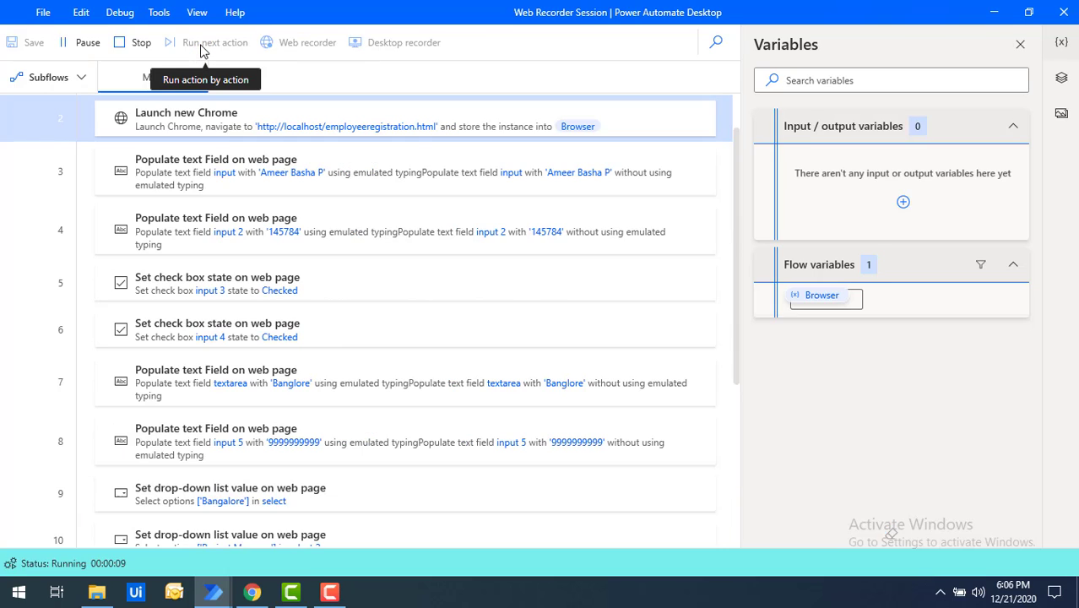